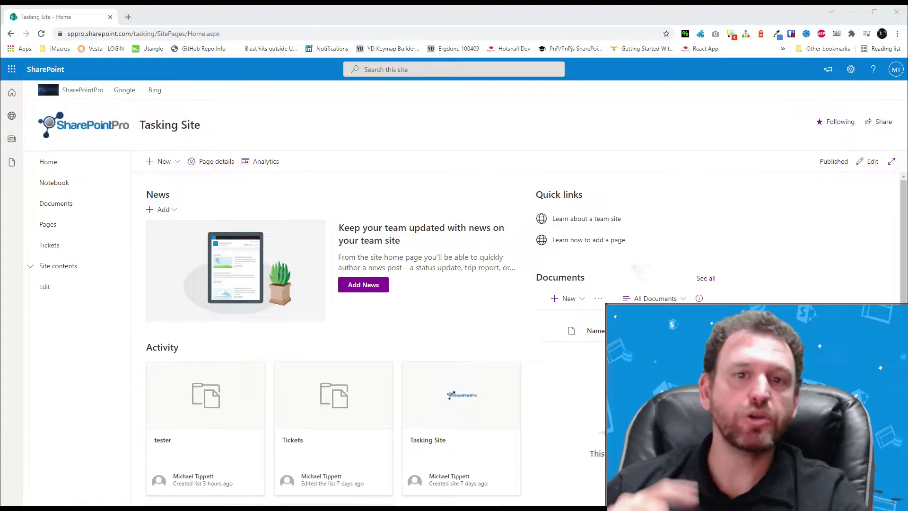
Create a blank SharePoint list named 'Leave Requests'.
{"action": "left_click", "coordinate": [161, 157]}
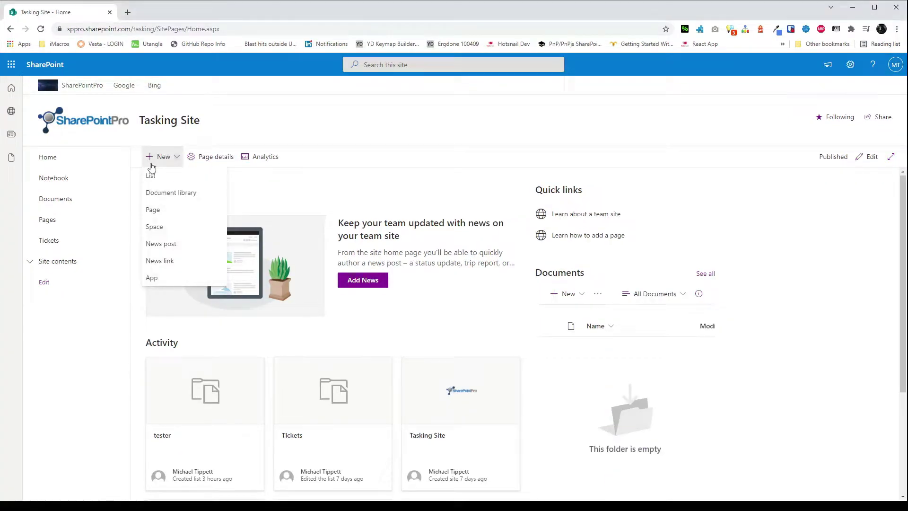
{"action": "left_click", "coordinate": [156, 177]}
{"action": "left_click", "coordinate": [264, 289]}
{"action": "type", "text": "Leave Requests"}
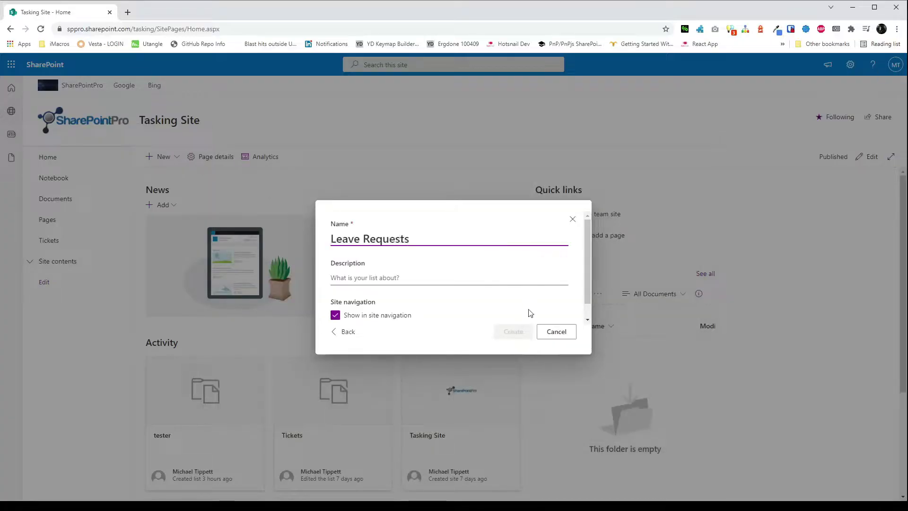
{"action": "left_click", "coordinate": [513, 331]}
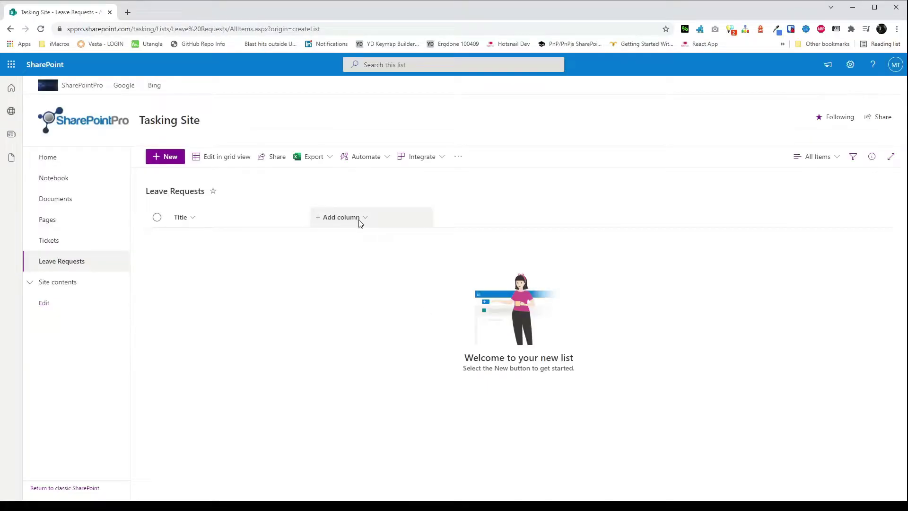
Add a required Date and time column named Date Started.
{"action": "left_click", "coordinate": [359, 220]}
{"action": "left_click", "coordinate": [350, 338]}
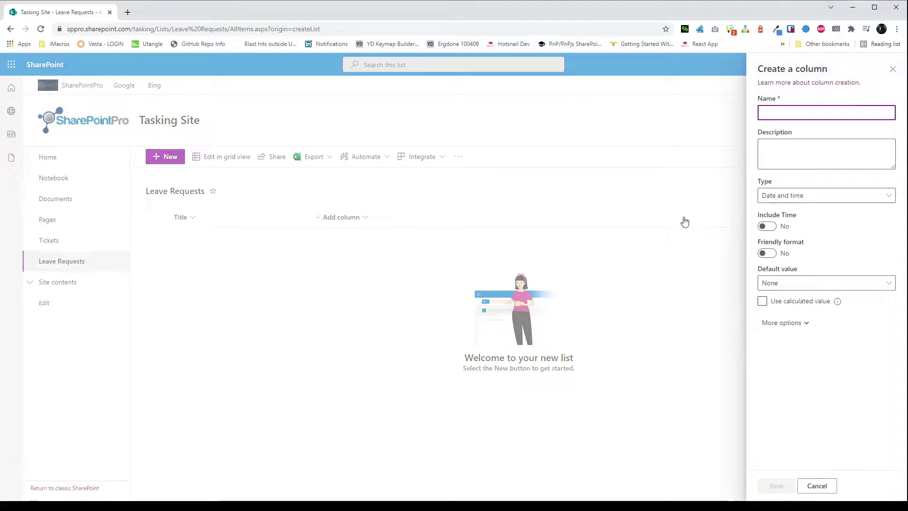
{"action": "type", "text": "Date Started"}
{"action": "left_click", "coordinate": [784, 322]}
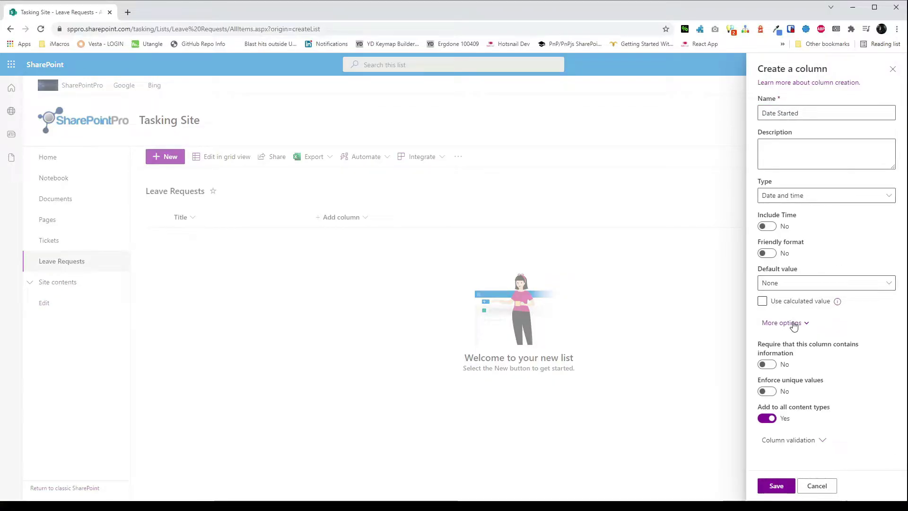
{"action": "left_click", "coordinate": [767, 364]}
{"action": "left_click", "coordinate": [776, 486]}
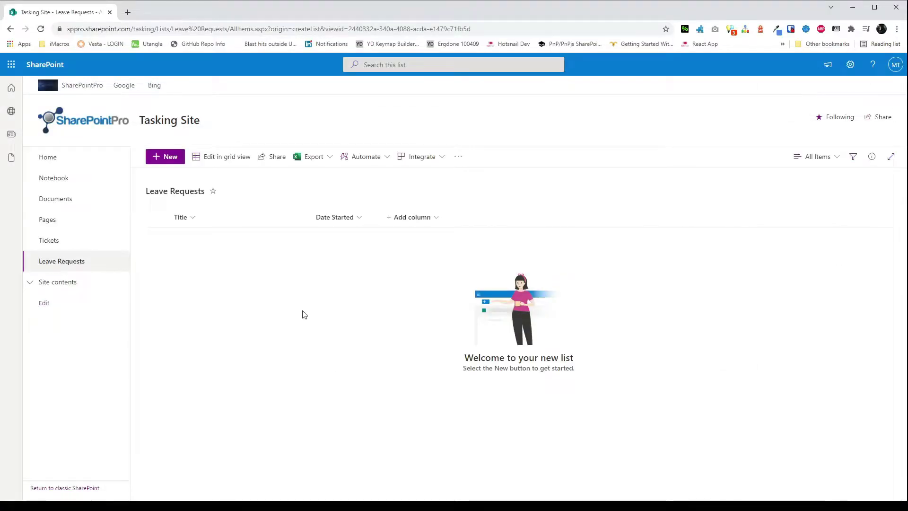
Begin a second date and time column named Date Ended and show its extra options.
{"action": "left_click", "coordinate": [411, 217]}
{"action": "left_click", "coordinate": [416, 338]}
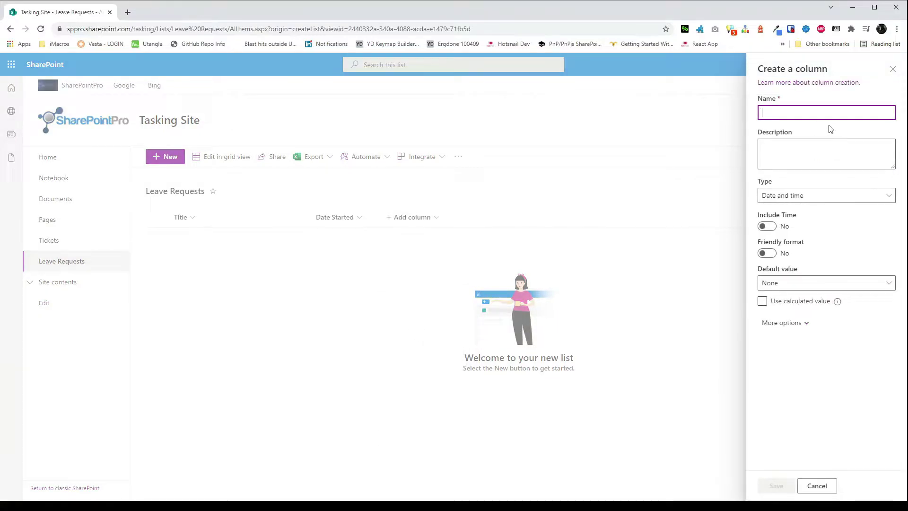
{"action": "type", "text": "Date Ended"}
{"action": "left_click", "coordinate": [799, 322]}
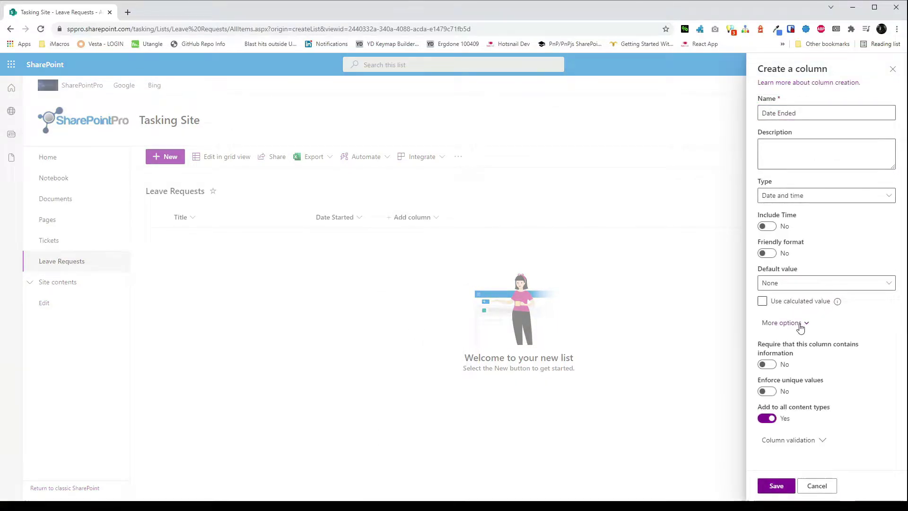
Save Date Ended, then add a Type of Leave choice column with Annual, Sick, Long Service Leave.
{"action": "left_click", "coordinate": [774, 486]}
{"action": "left_click", "coordinate": [508, 218]}
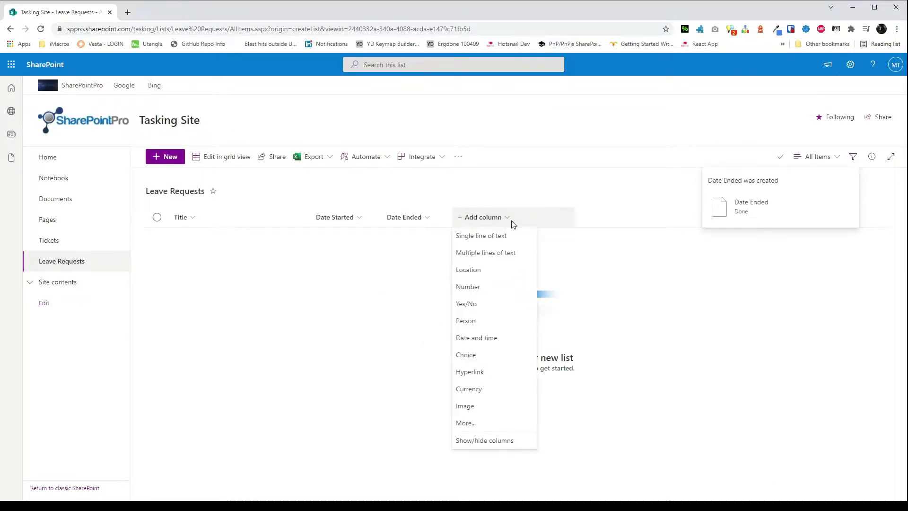
{"action": "left_click", "coordinate": [466, 355]}
{"action": "type", "text": "Type of Leave"}
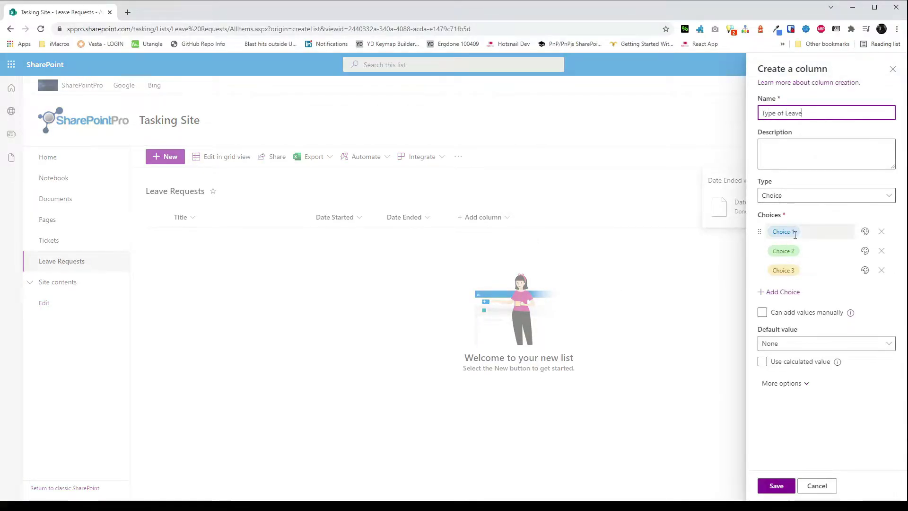
{"action": "left_click", "coordinate": [793, 232]}
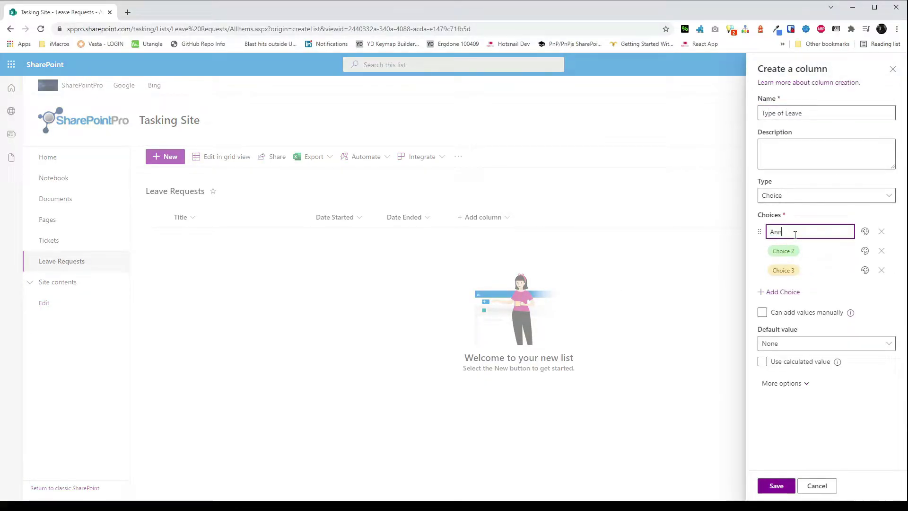
{"action": "left_click", "coordinate": [796, 249]}
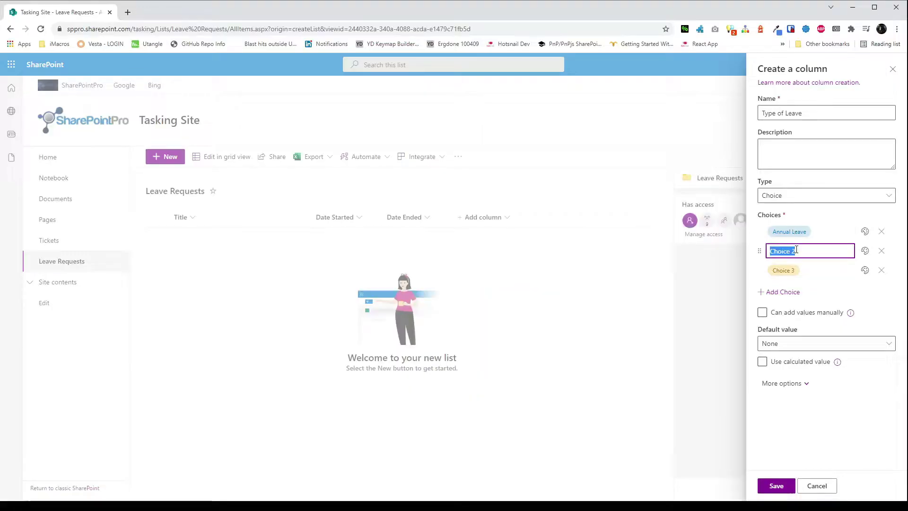
{"action": "left_click", "coordinate": [787, 270]}
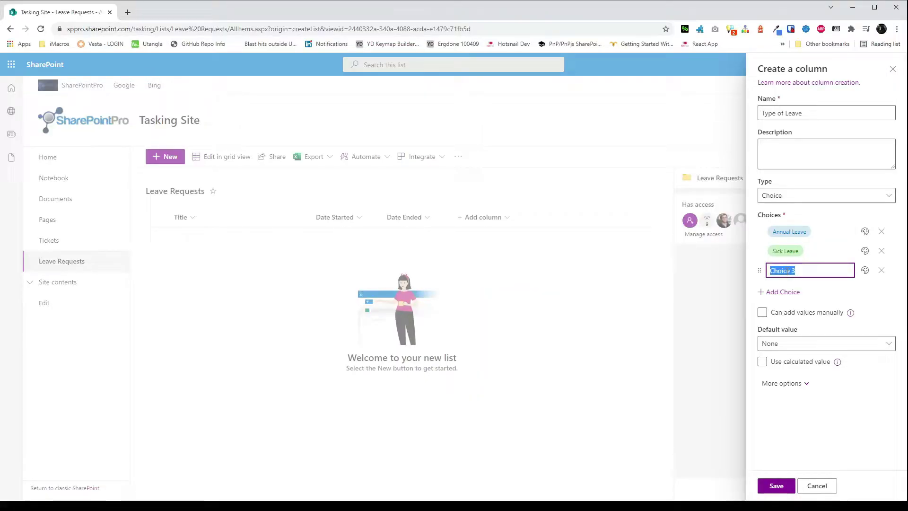
{"action": "left_click", "coordinate": [802, 383]}
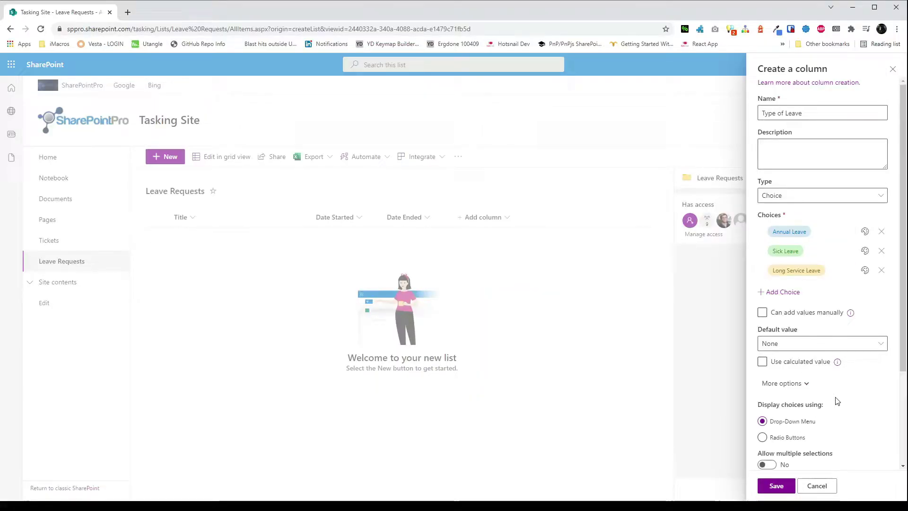
{"action": "scroll", "coordinate": [852, 396], "scroll_direction": "down", "scroll_amount": 2}
{"action": "left_click", "coordinate": [771, 486]}
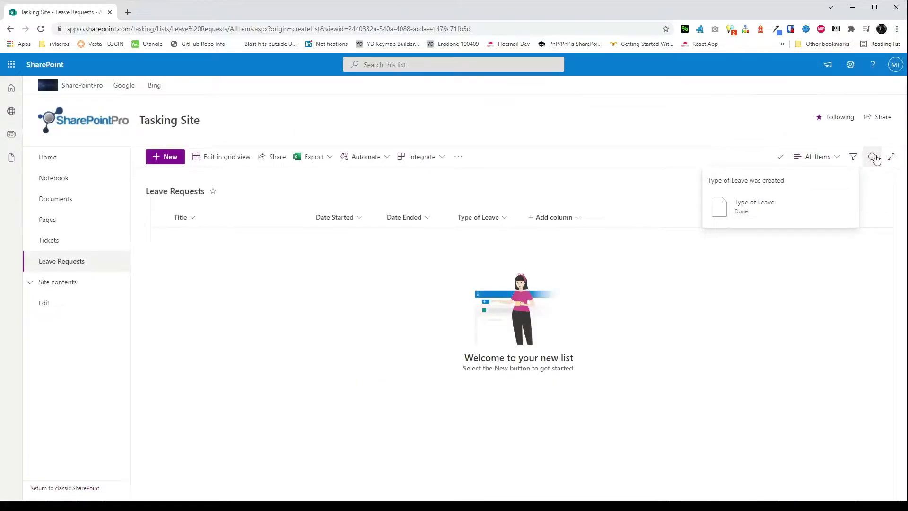
Add a Status choice column with Pending Approval, Approved and Rejected choices.
{"action": "left_click", "coordinate": [556, 217]}
{"action": "left_click", "coordinate": [537, 355]}
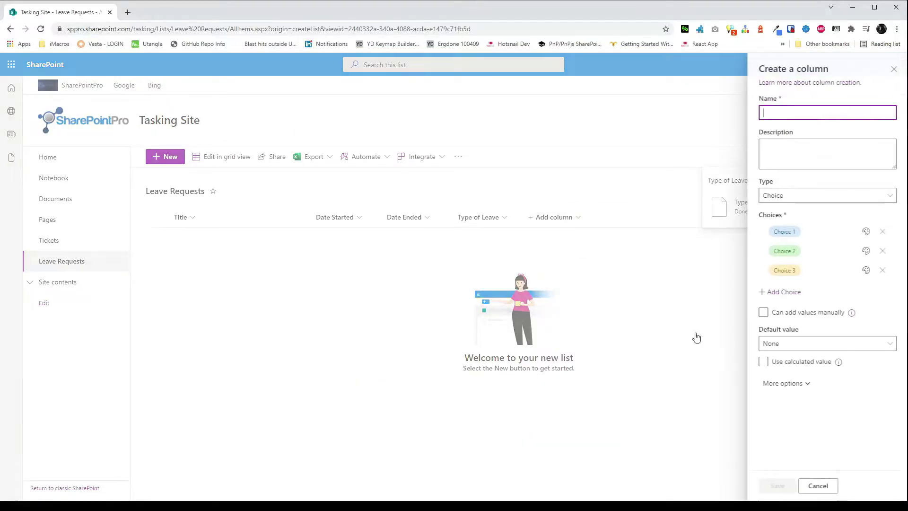
{"action": "type", "text": "Status"}
{"action": "left_click", "coordinate": [792, 230]}
{"action": "type", "text": "Pending App"}
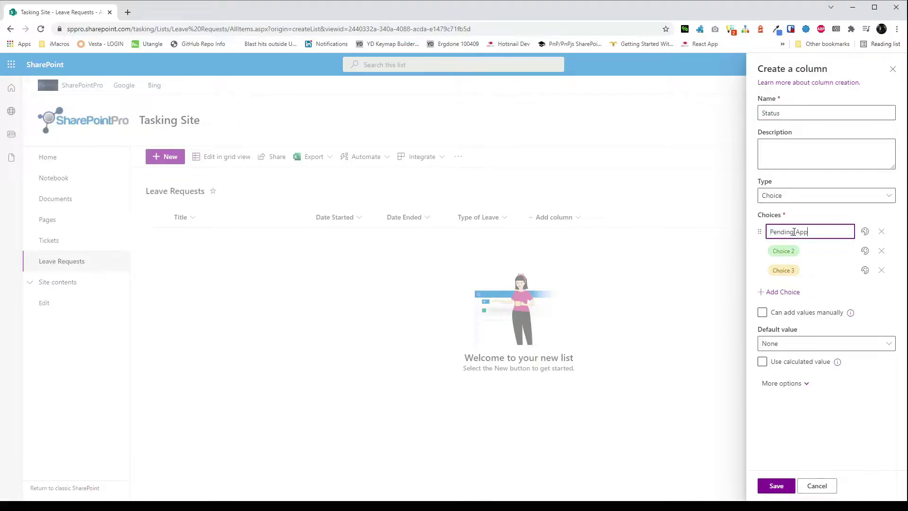
{"action": "type", "text": "roval"}
{"action": "key", "text": "Tab"}
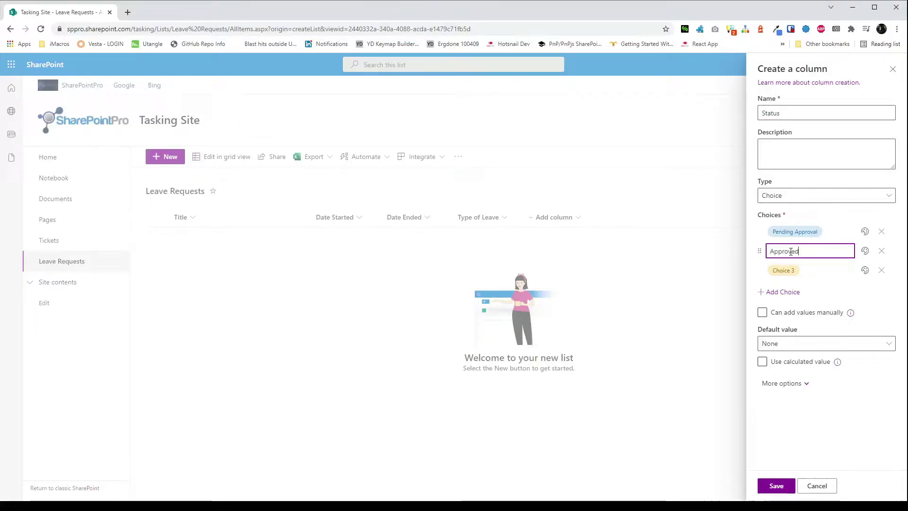
{"action": "type", "text": "Approved"}
{"action": "key", "text": "Tab"}
Colour Rejected red, default Status to Pending Approval, save it, and start a multi-line text column.
{"action": "left_click", "coordinate": [864, 270]}
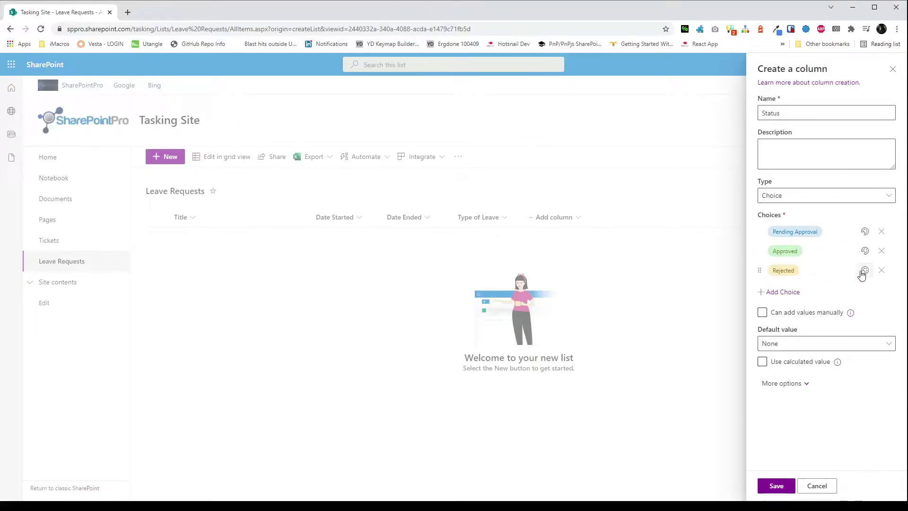
{"action": "left_click", "coordinate": [784, 336]}
{"action": "left_click", "coordinate": [838, 347]}
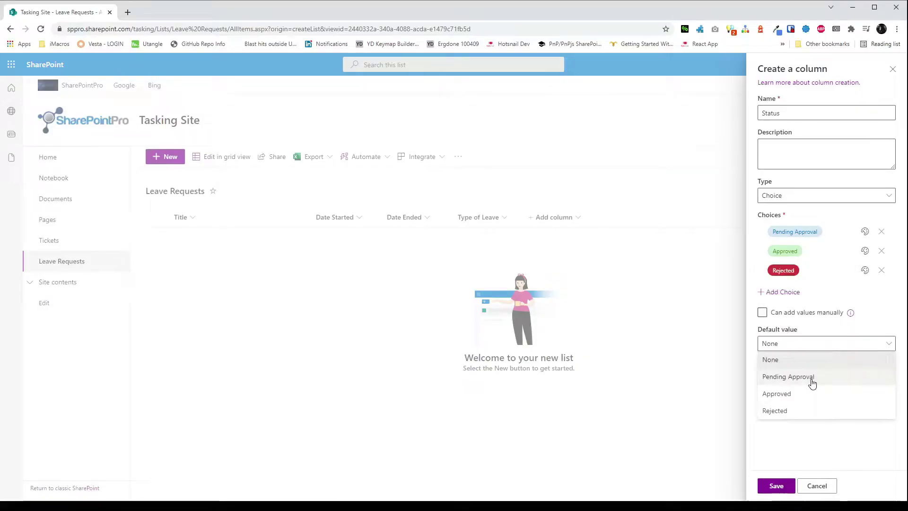
{"action": "left_click", "coordinate": [813, 377]}
{"action": "left_click", "coordinate": [776, 486]}
{"action": "left_click", "coordinate": [639, 217]}
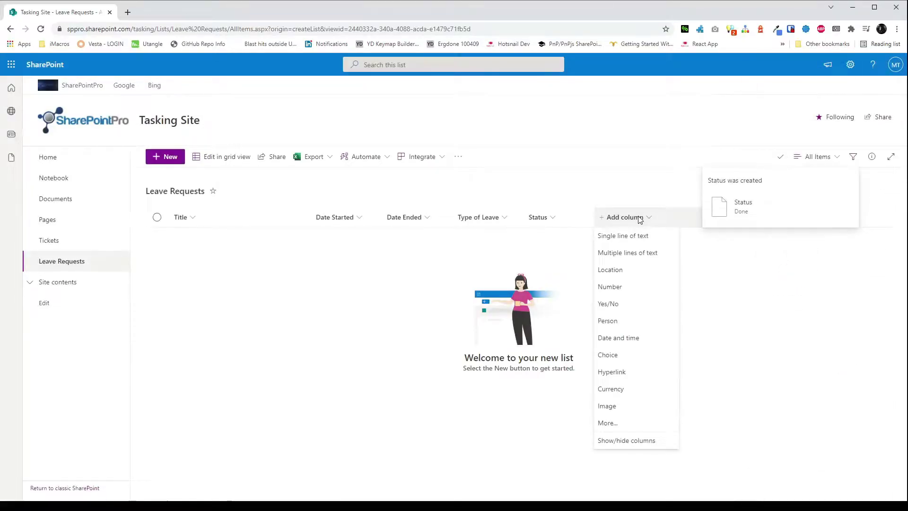
{"action": "left_click", "coordinate": [621, 251]}
Save the Notes column, then set the Title column to not required in List settings.
{"action": "type", "text": "Notes"}
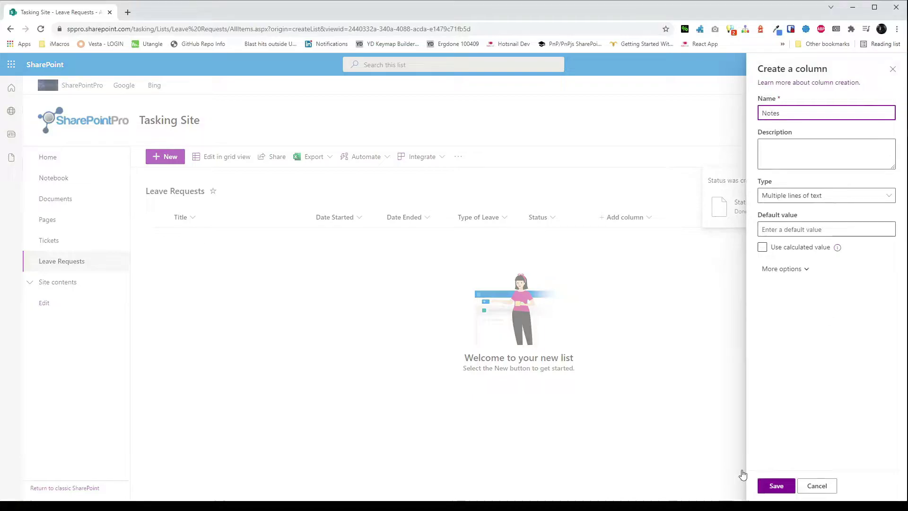
{"action": "left_click", "coordinate": [775, 485]}
{"action": "left_click", "coordinate": [853, 64]}
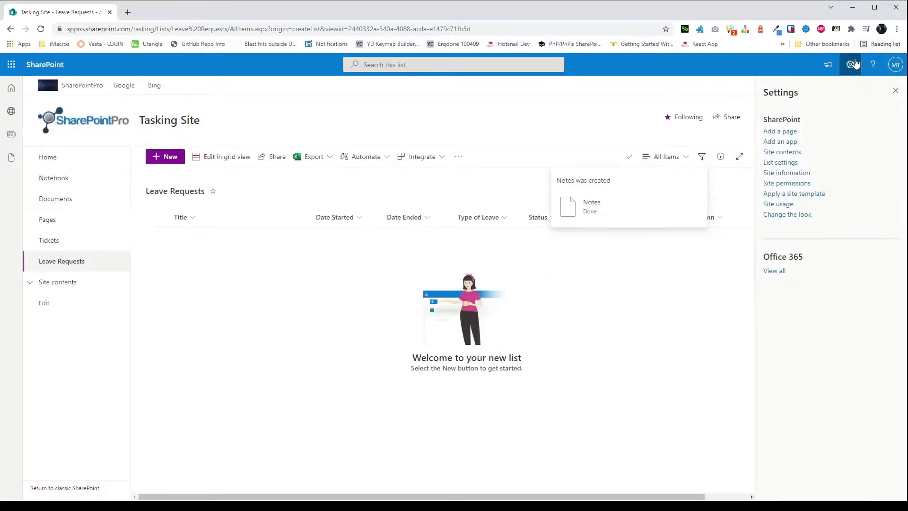
{"action": "left_click", "coordinate": [780, 163]}
{"action": "left_click", "coordinate": [113, 396]}
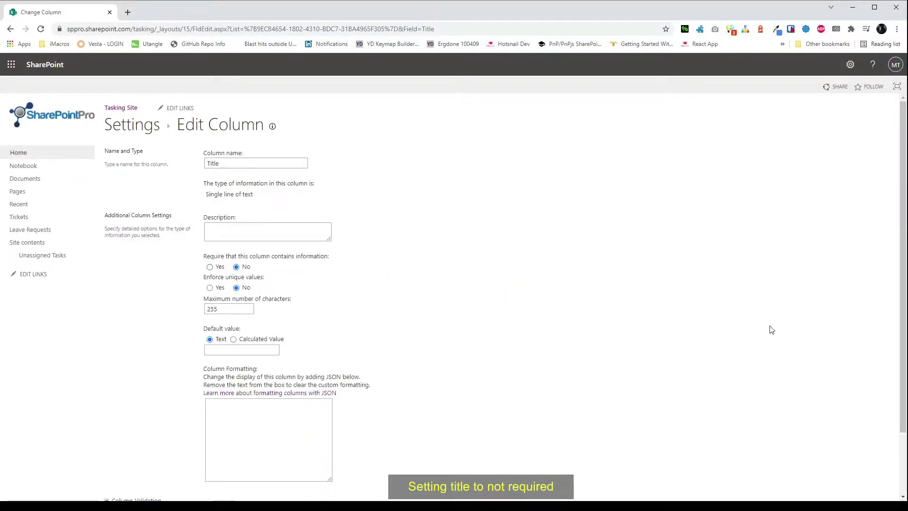
{"action": "scroll", "coordinate": [772, 329], "scroll_direction": "down", "scroll_amount": 2}
{"action": "left_click", "coordinate": [827, 449]}
{"action": "left_click", "coordinate": [183, 130]}
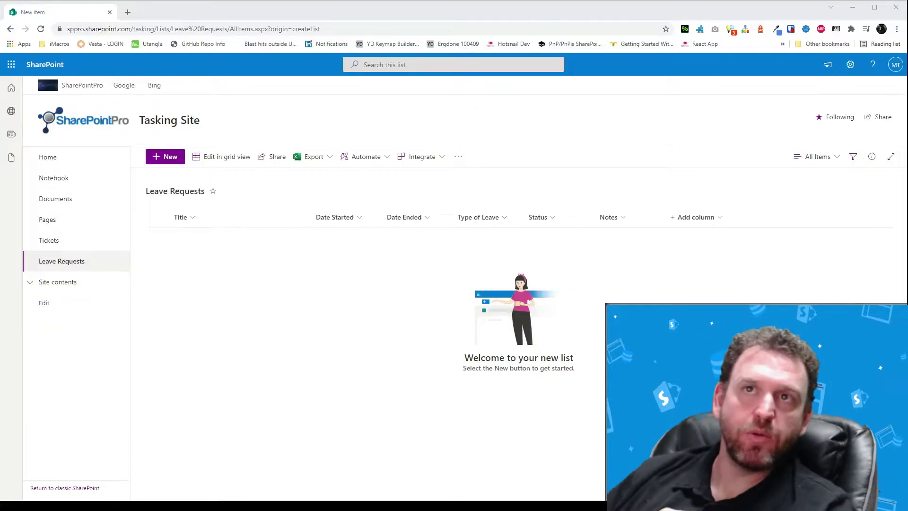
Hide Title, Status and Notes from the new-item form and reopen it to verify.
{"action": "left_click", "coordinate": [165, 156]}
{"action": "left_click", "coordinate": [864, 86]}
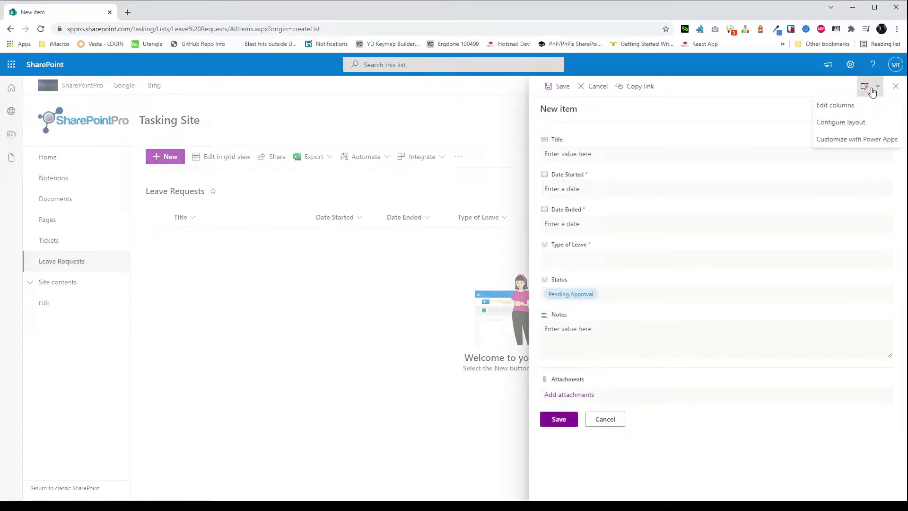
{"action": "left_click", "coordinate": [835, 104]}
{"action": "left_click", "coordinate": [771, 160]}
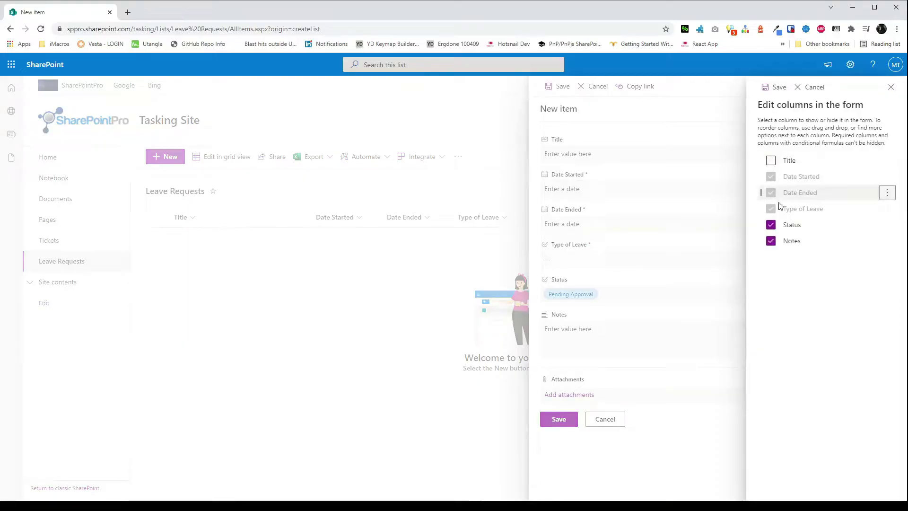
{"action": "left_click", "coordinate": [771, 225]}
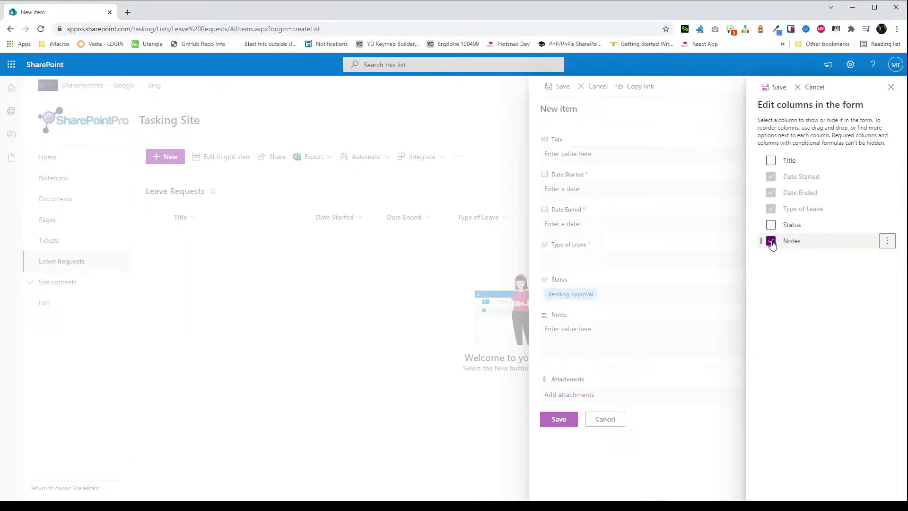
{"action": "left_click", "coordinate": [771, 241]}
{"action": "left_click", "coordinate": [775, 87]}
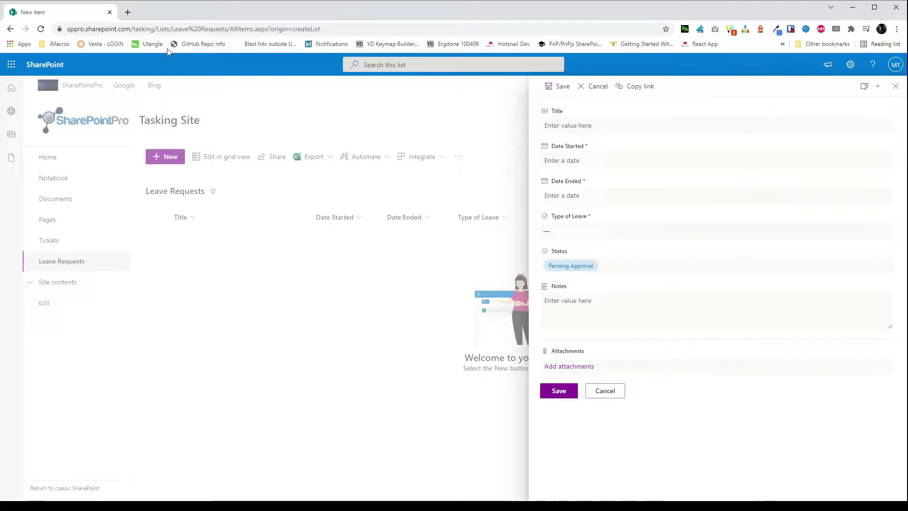
{"action": "left_click", "coordinate": [41, 31]}
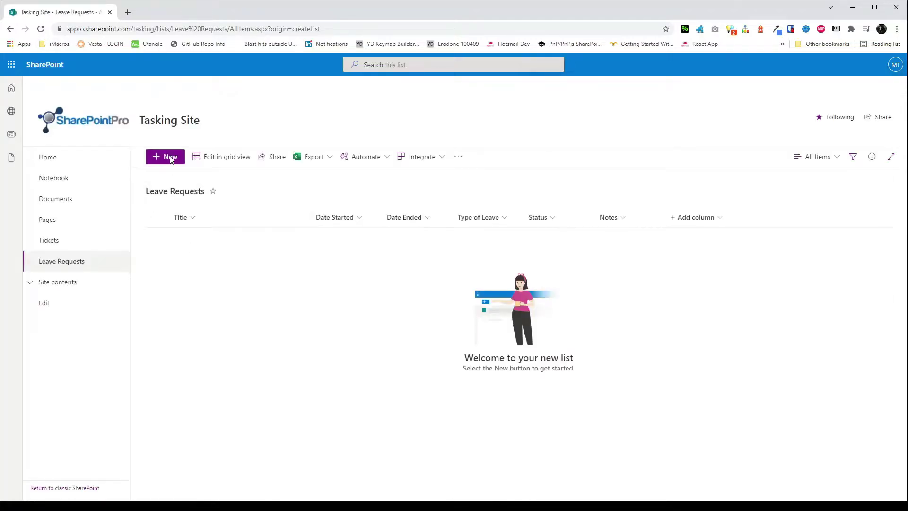
{"action": "left_click", "coordinate": [171, 159]}
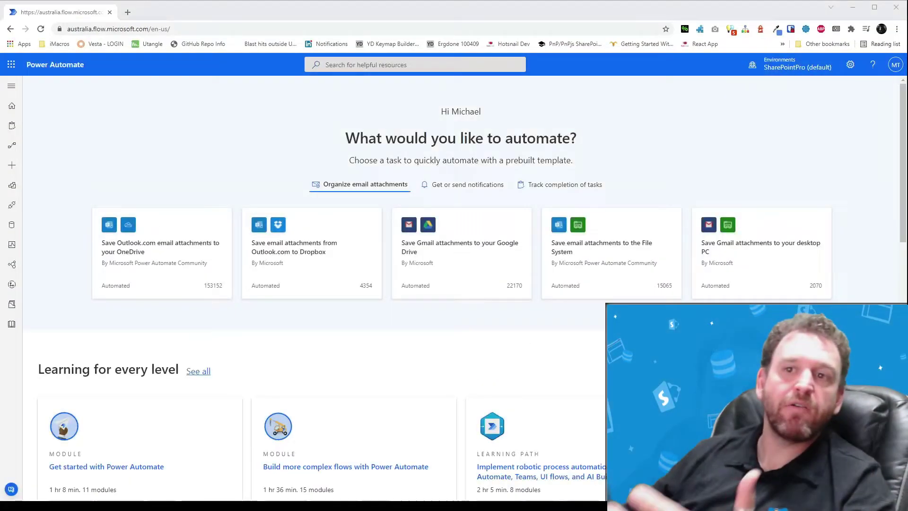
Search 'leave' and create a flow from the Request manager approval for leave requests template.
{"action": "left_click", "coordinate": [385, 63]}
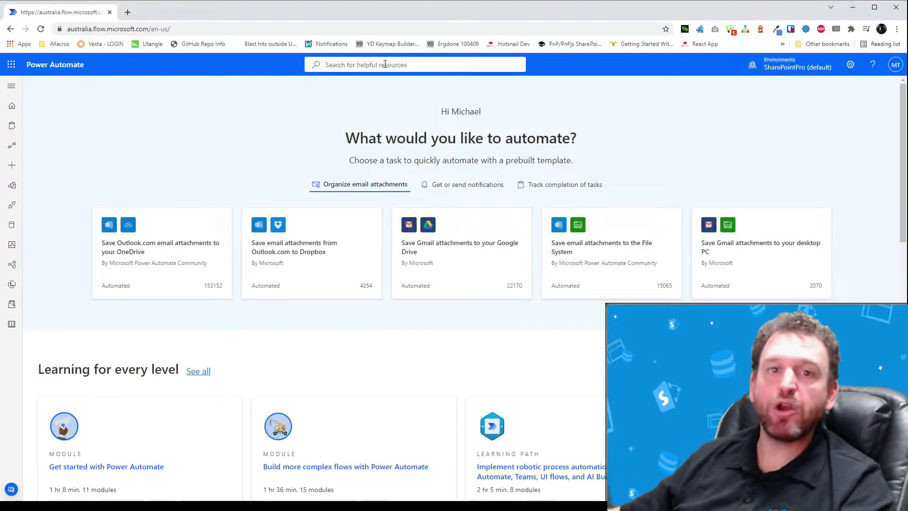
{"action": "type", "text": "leave"}
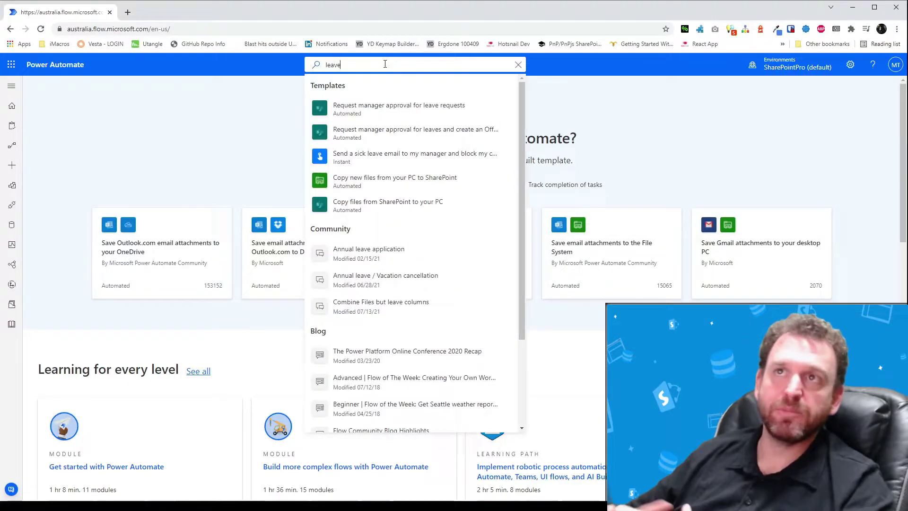
{"action": "left_click", "coordinate": [398, 106]}
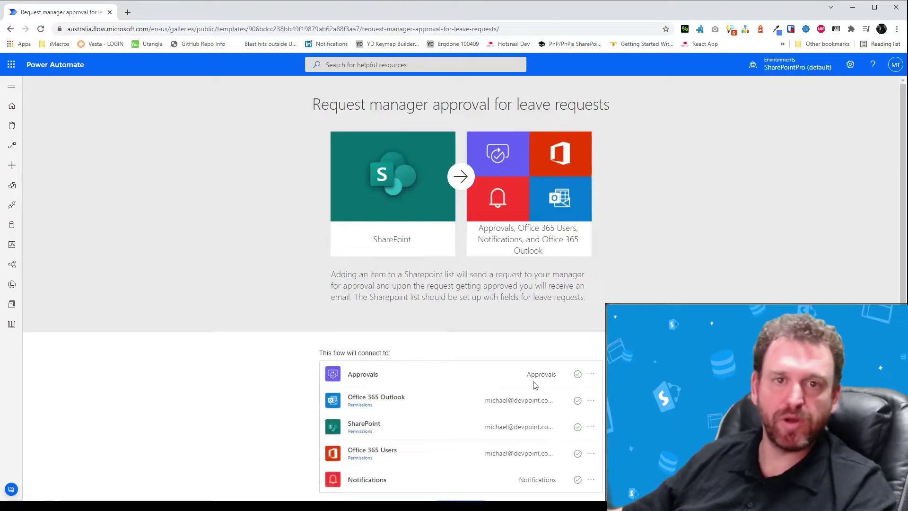
{"action": "scroll", "coordinate": [534, 385], "scroll_direction": "down", "scroll_amount": 2}
{"action": "left_click", "coordinate": [461, 488]}
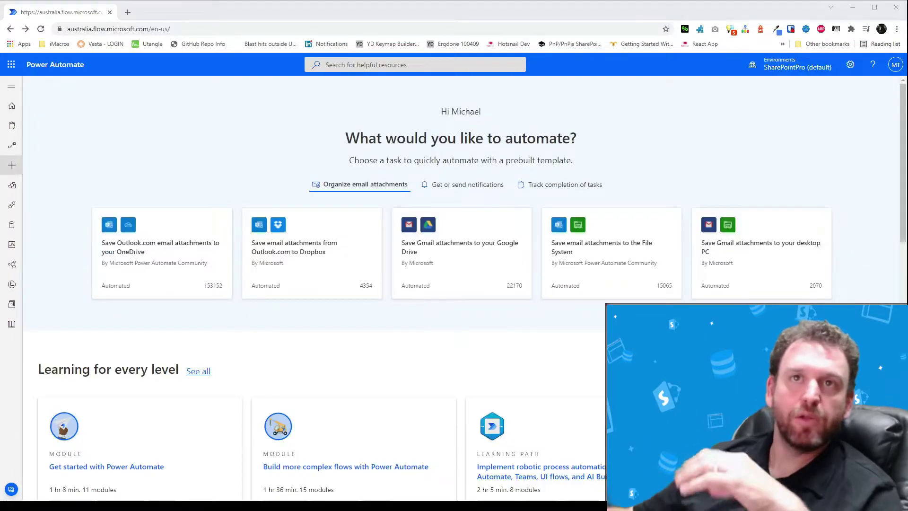
Create an automated cloud flow named 'Leave request form' triggered when a SharePoint item is created.
{"action": "left_click", "coordinate": [11, 170]}
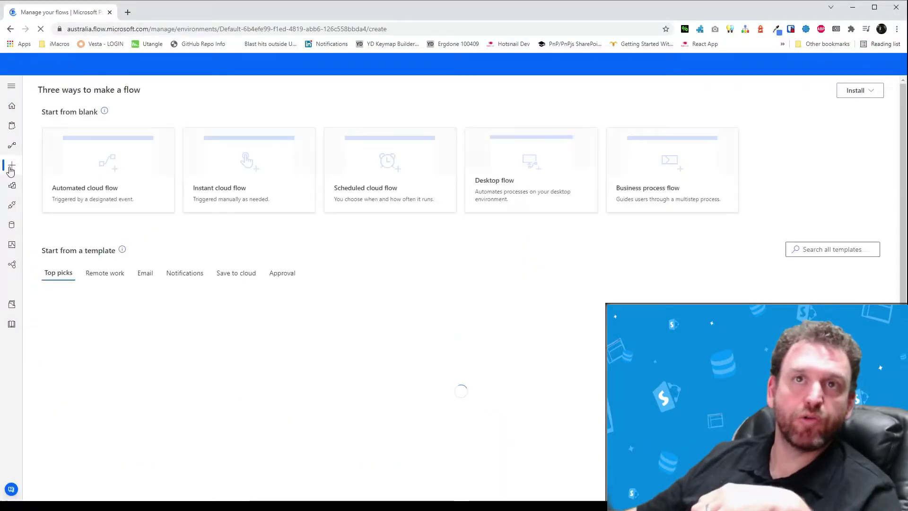
{"action": "left_click", "coordinate": [105, 152]}
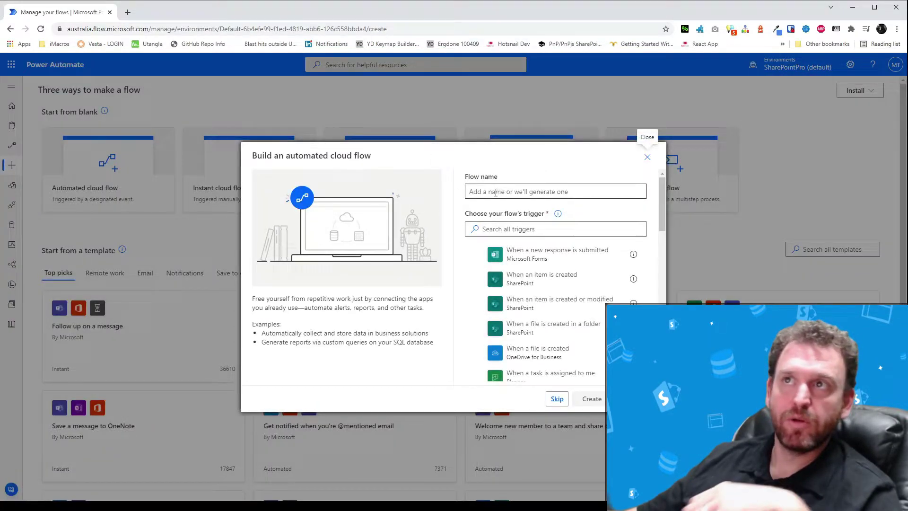
{"action": "left_click", "coordinate": [537, 279]}
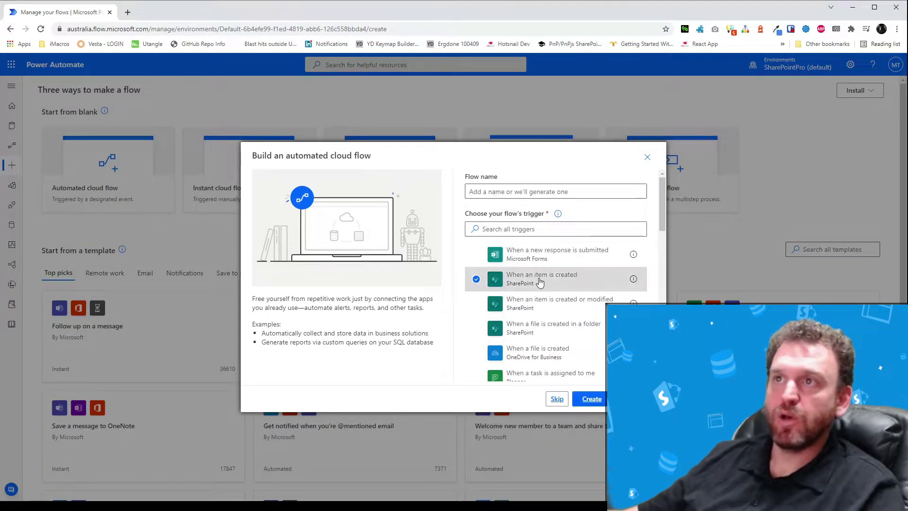
{"action": "left_click", "coordinate": [512, 191]}
{"action": "type", "text": "LKe"}
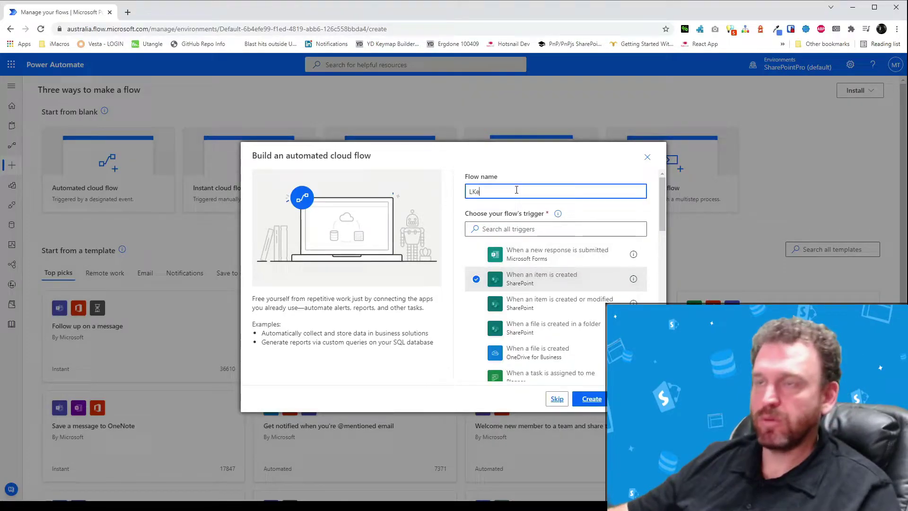
{"action": "key", "text": "BackSpace"}
{"action": "key", "text": "BackSpace"}
{"action": "type", "text": "eave request fo"}
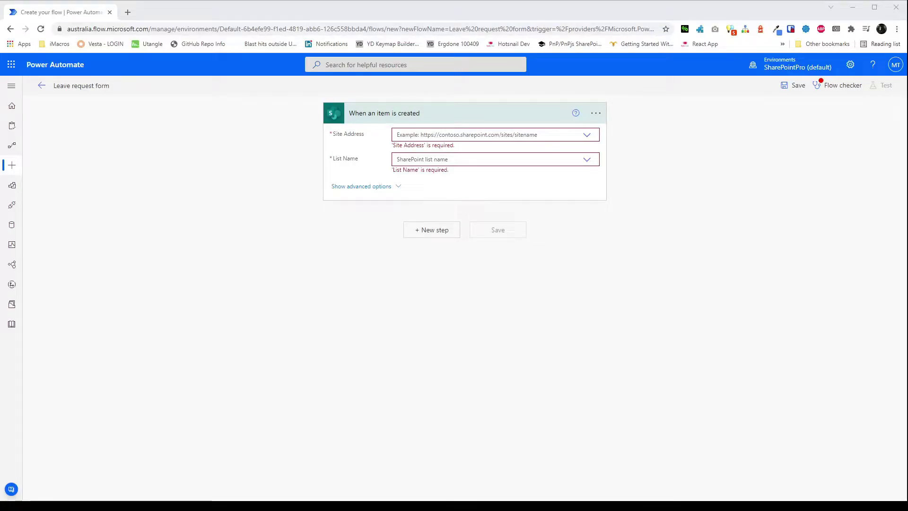
Point the trigger at the Tasking Site's Leave Requests list.
{"action": "left_click", "coordinate": [485, 135]}
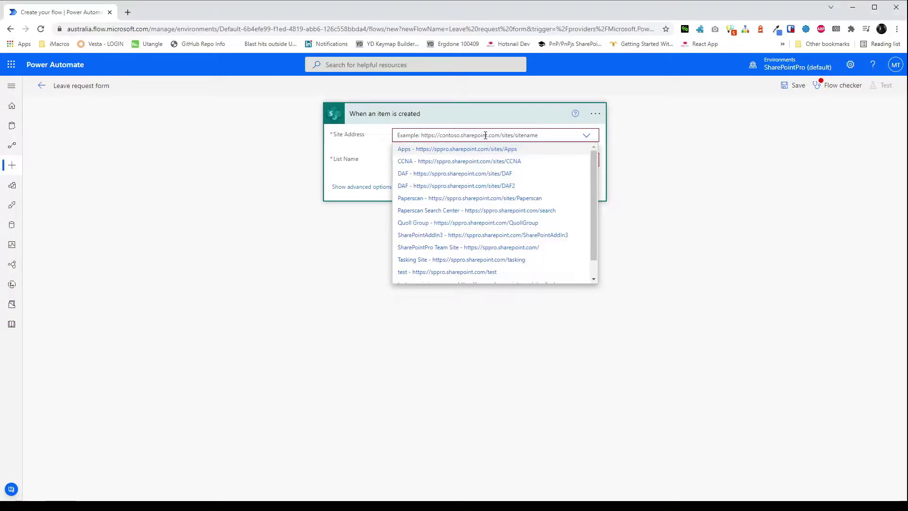
{"action": "type", "text": "Tasking"}
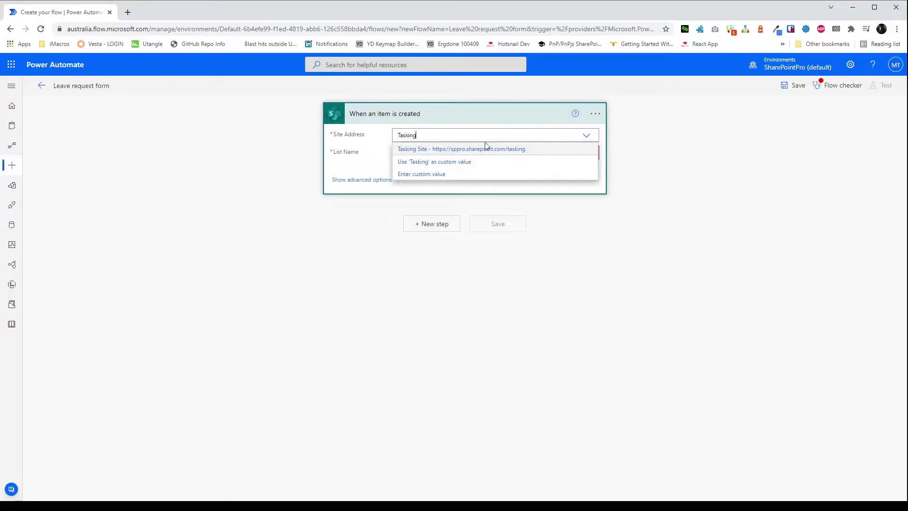
{"action": "left_click", "coordinate": [486, 148]}
{"action": "left_click", "coordinate": [482, 152]}
{"action": "left_click", "coordinate": [432, 168]}
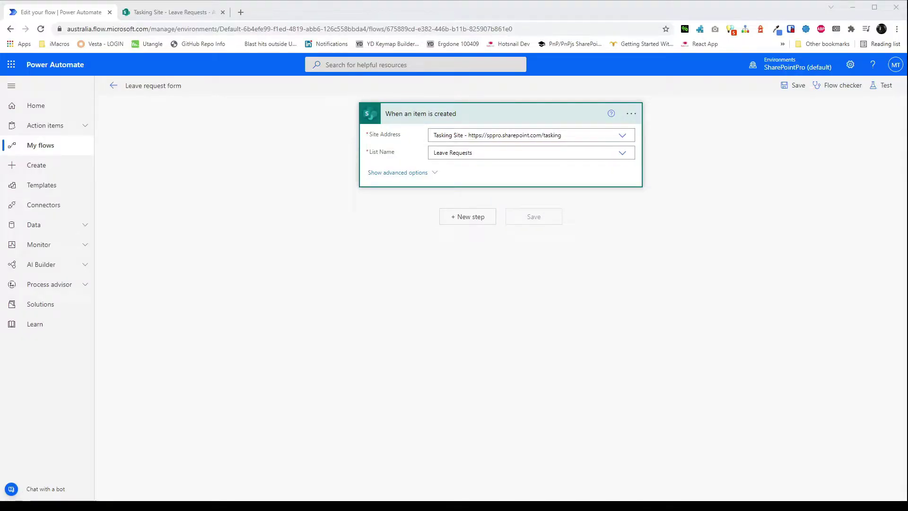
Add a Start and wait for an approval step using Approve/Reject - First to respond.
{"action": "left_click", "coordinate": [477, 216]}
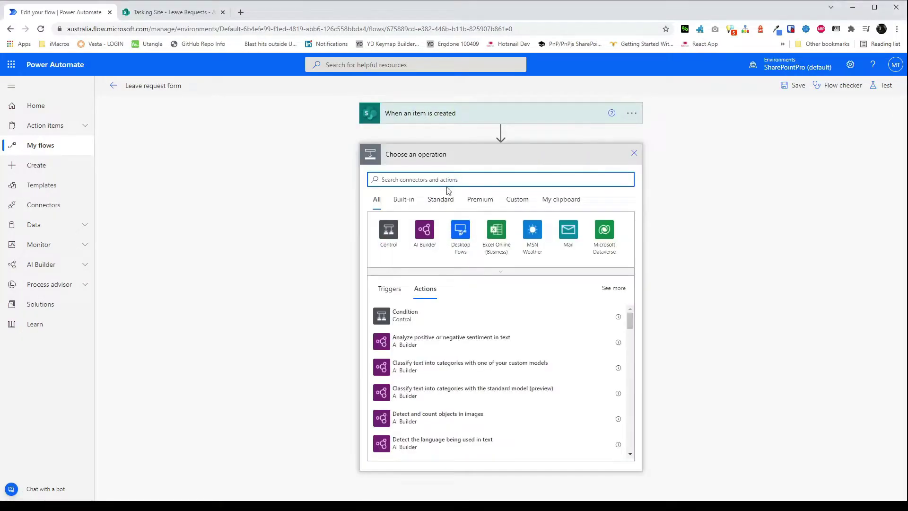
{"action": "type", "text": "St"}
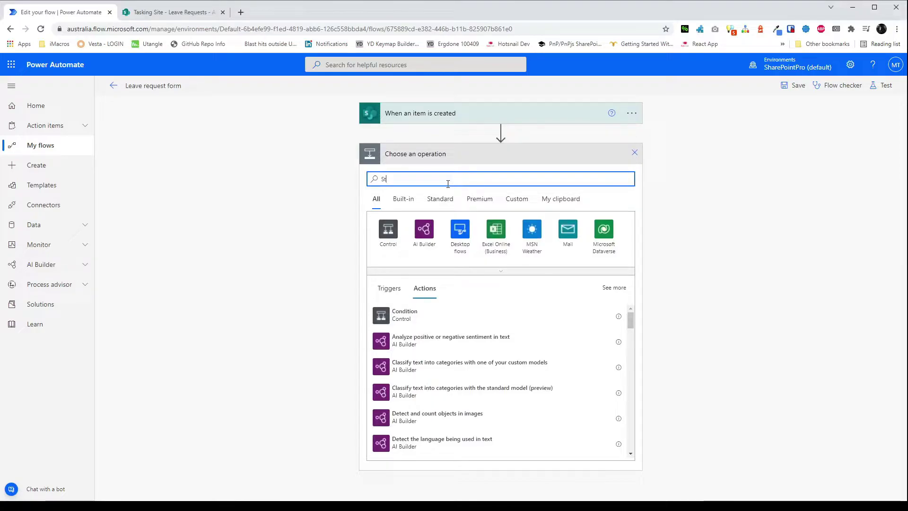
{"action": "type", "text": "art  and wait"}
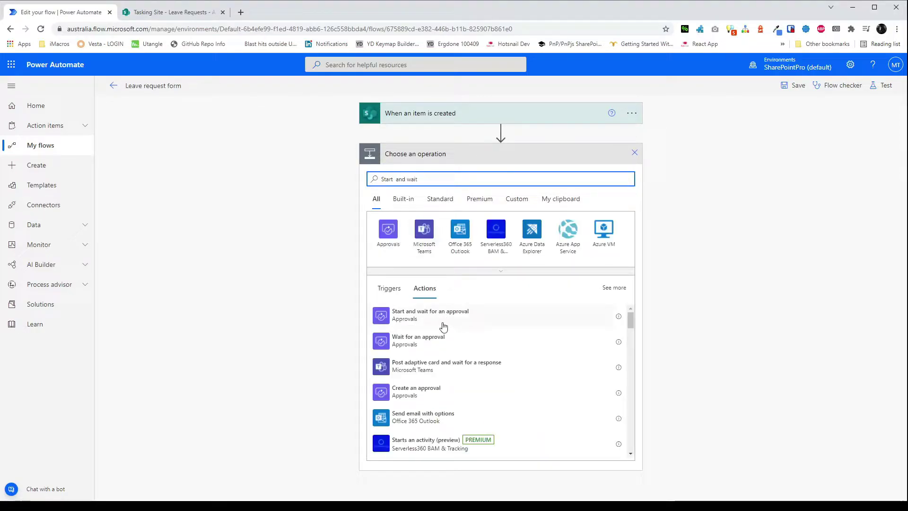
{"action": "left_click", "coordinate": [442, 316]}
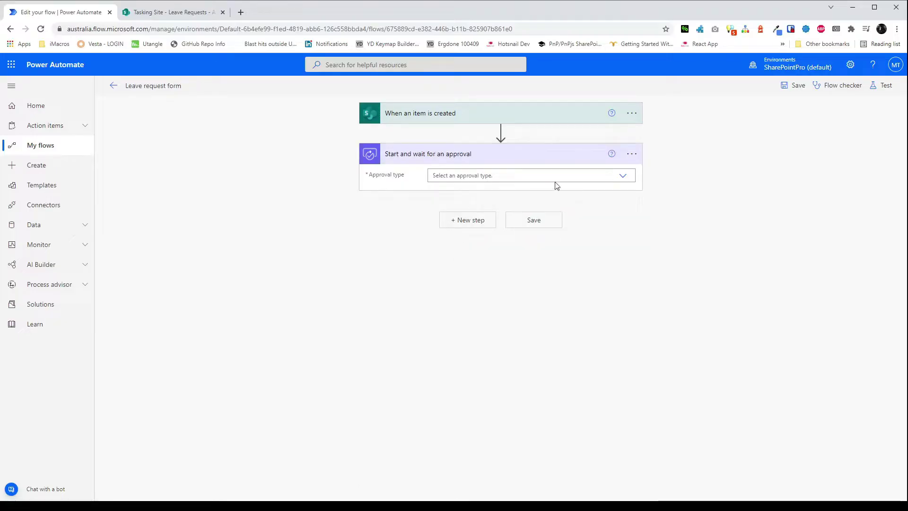
{"action": "left_click", "coordinate": [594, 176]}
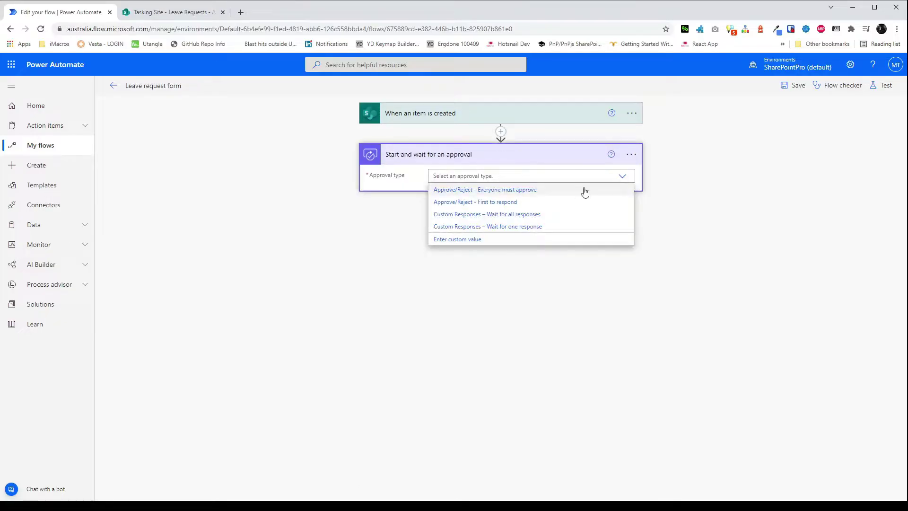
{"action": "left_click", "coordinate": [572, 203]}
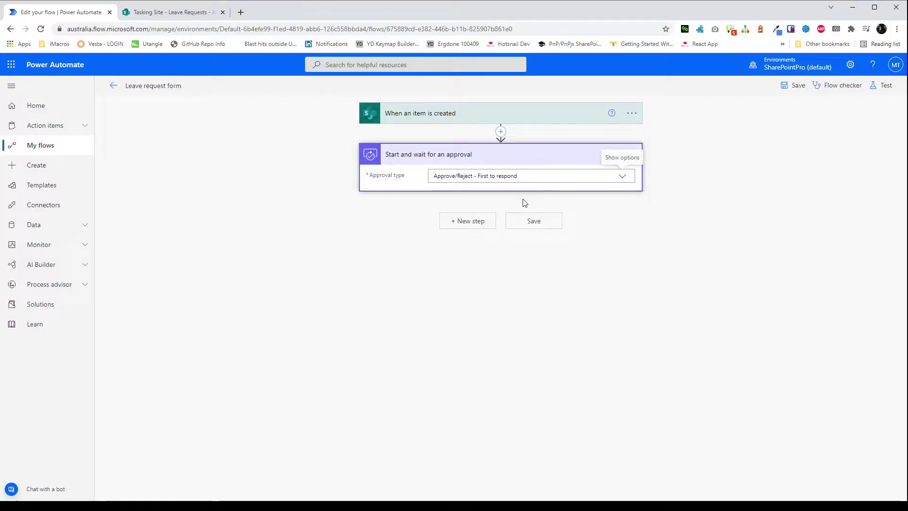
Title the approval 'Leave requested by' plus Created By DisplayName and assign the manager as approver.
{"action": "left_click", "coordinate": [475, 192]}
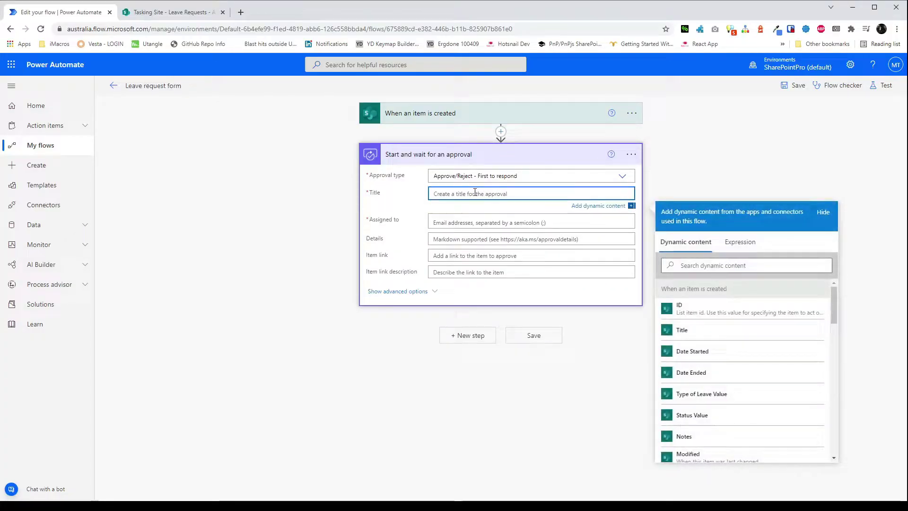
{"action": "type", "text": "Leave requested by -"}
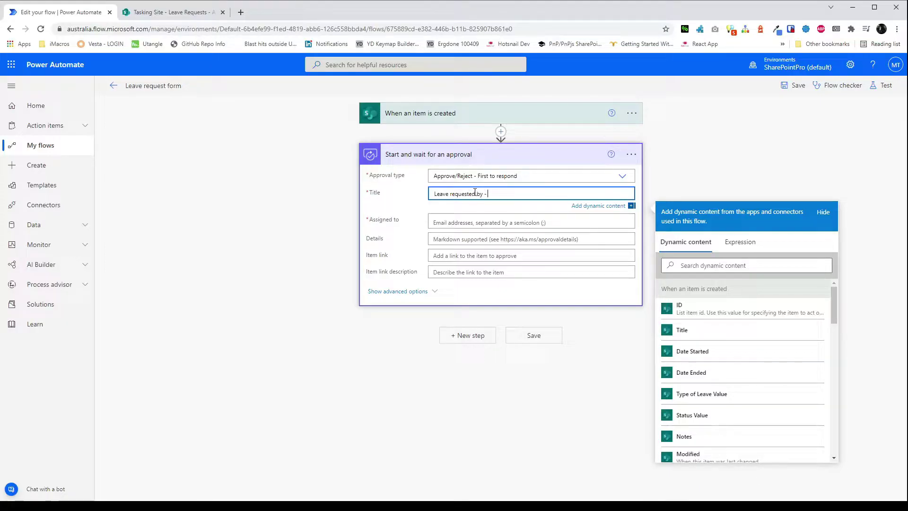
{"action": "left_click", "coordinate": [746, 266]}
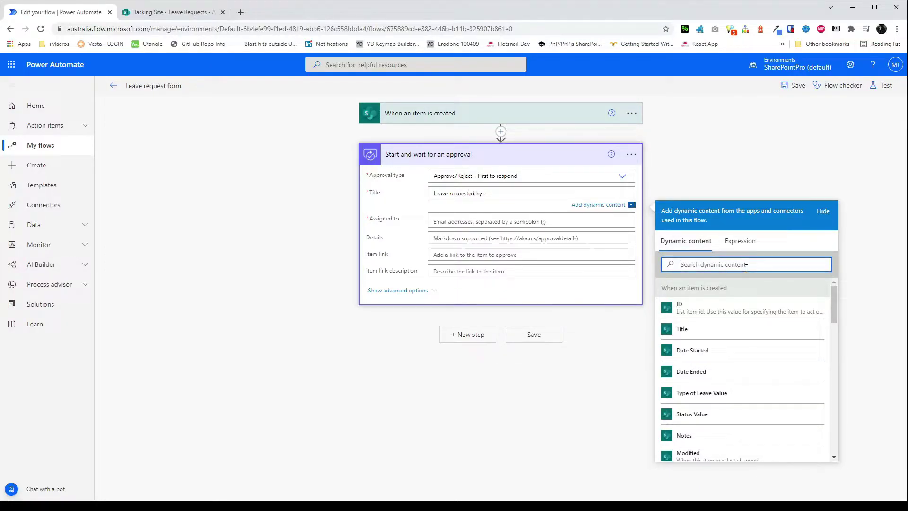
{"action": "type", "text": "Created by di"}
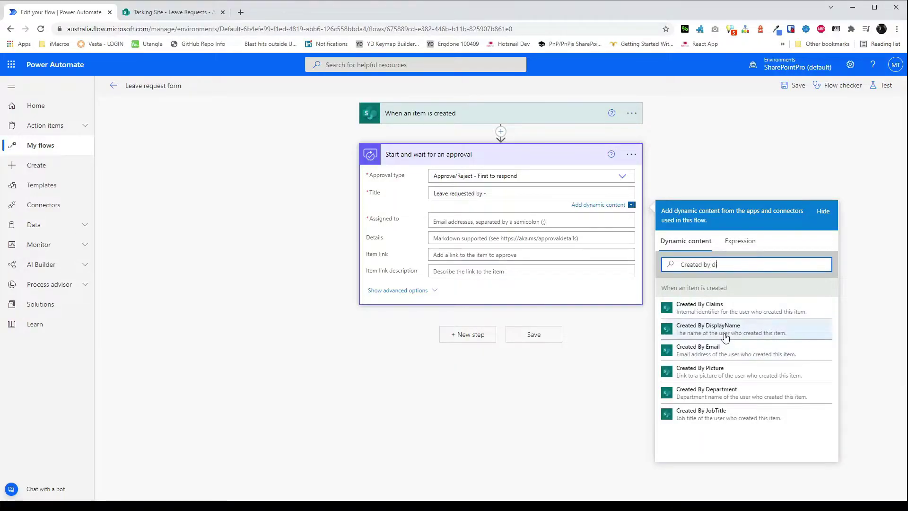
{"action": "left_click", "coordinate": [707, 328]}
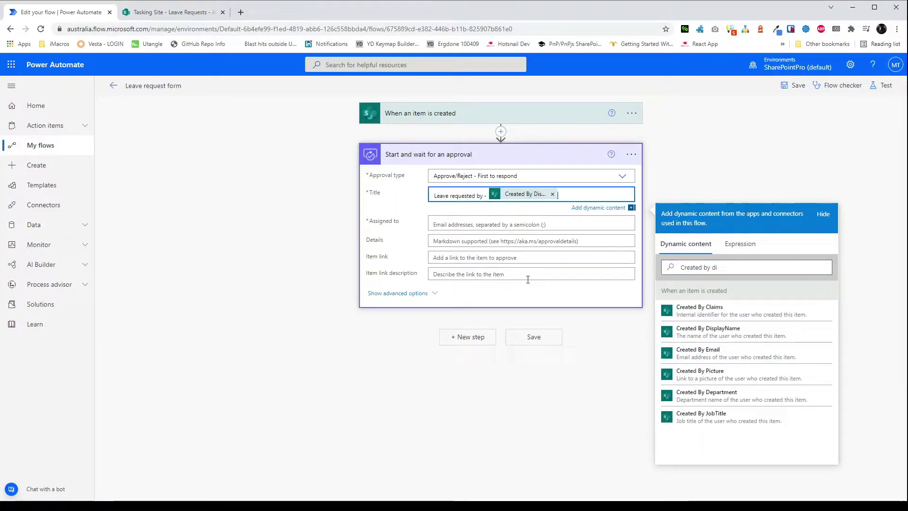
{"action": "left_click", "coordinate": [492, 221]}
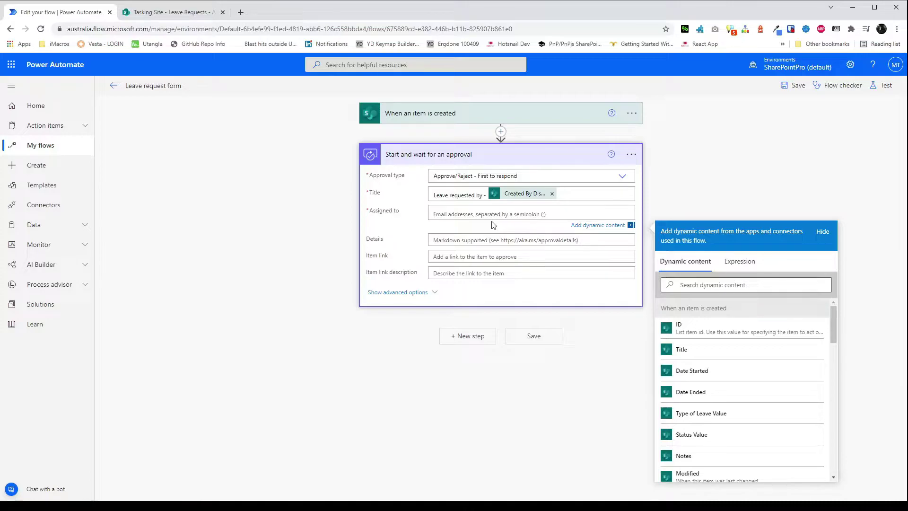
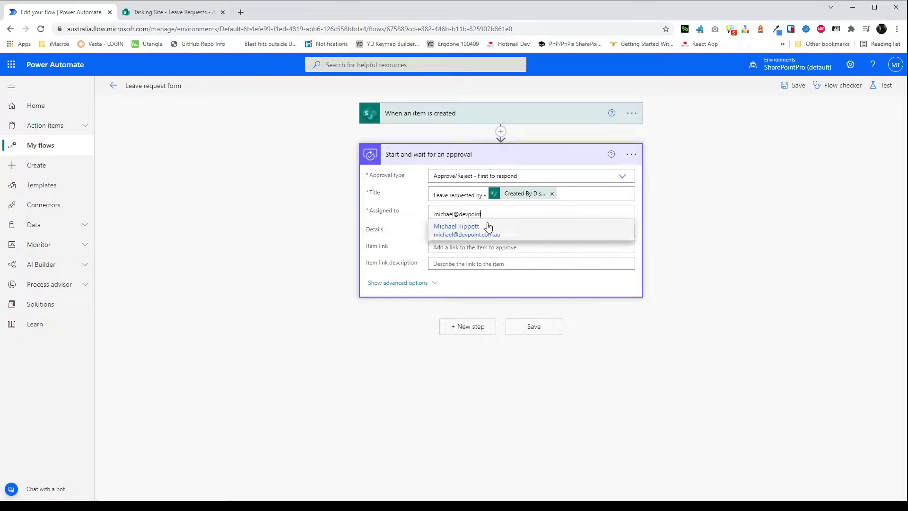
{"action": "left_click", "coordinate": [488, 227]}
Set details to 'Type of leave -' plus Type of Leave Value and item link to Name.
{"action": "left_click", "coordinate": [509, 239]}
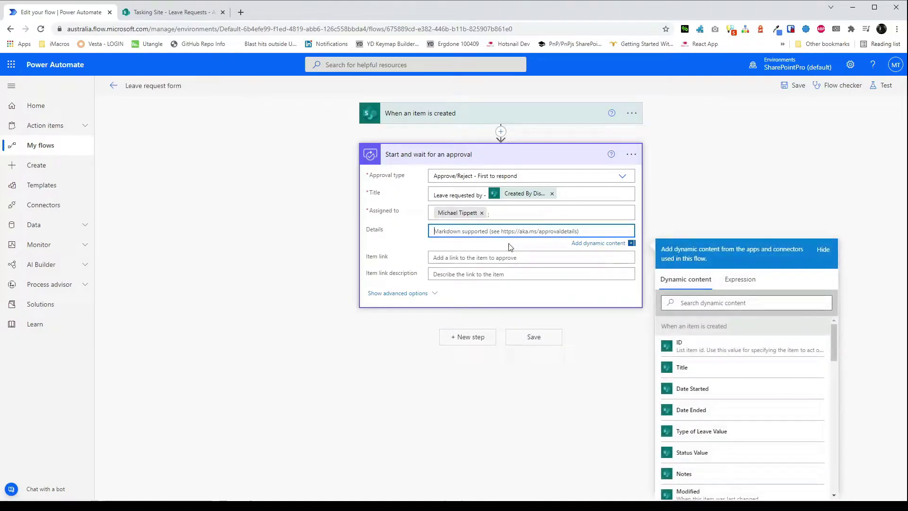
{"action": "type", "text": "Type of leave -"}
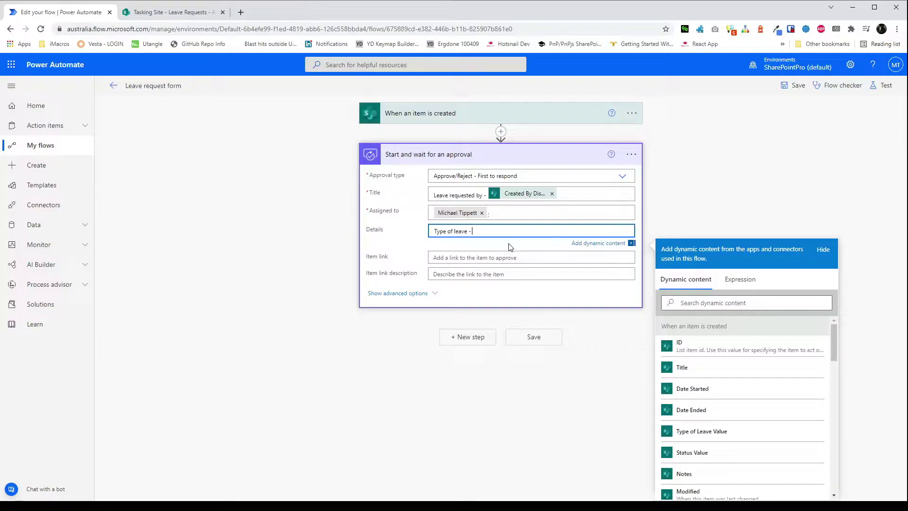
{"action": "left_click", "coordinate": [729, 304]}
{"action": "type", "text": "type"}
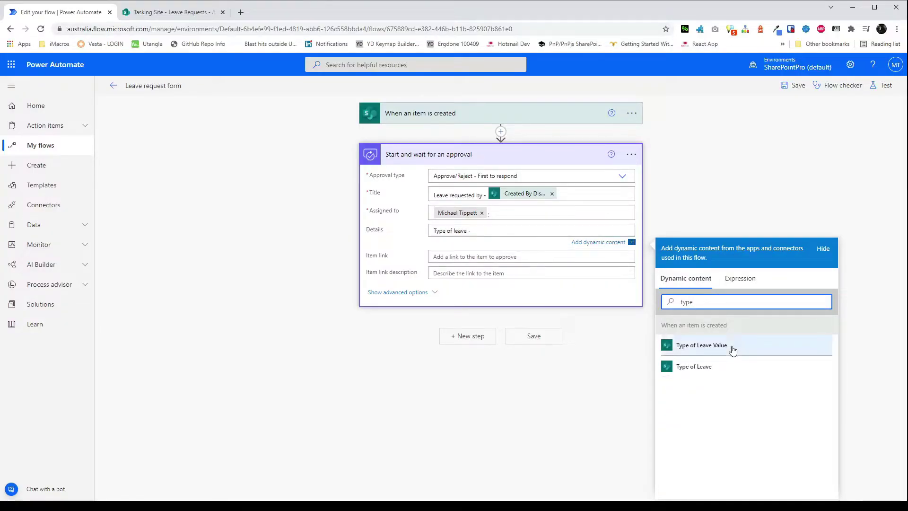
{"action": "left_click", "coordinate": [732, 346]}
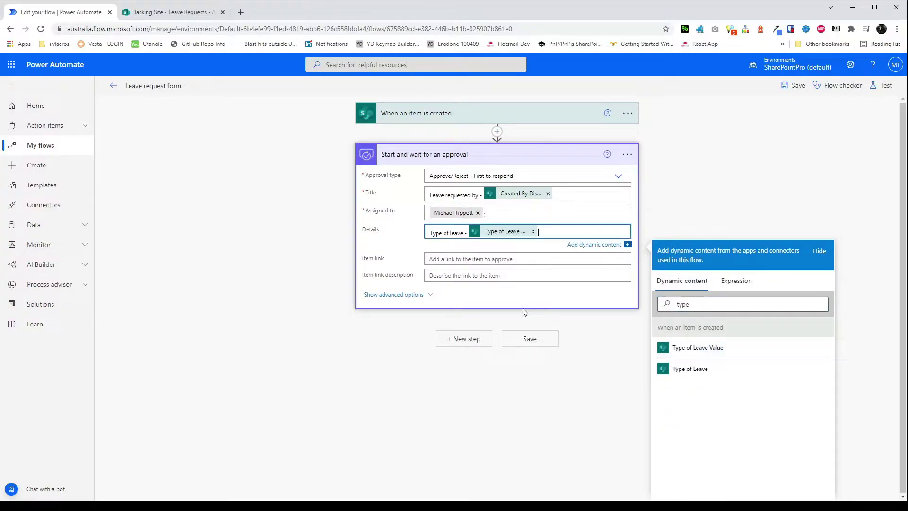
{"action": "left_click", "coordinate": [480, 257]}
{"action": "left_click", "coordinate": [769, 320]}
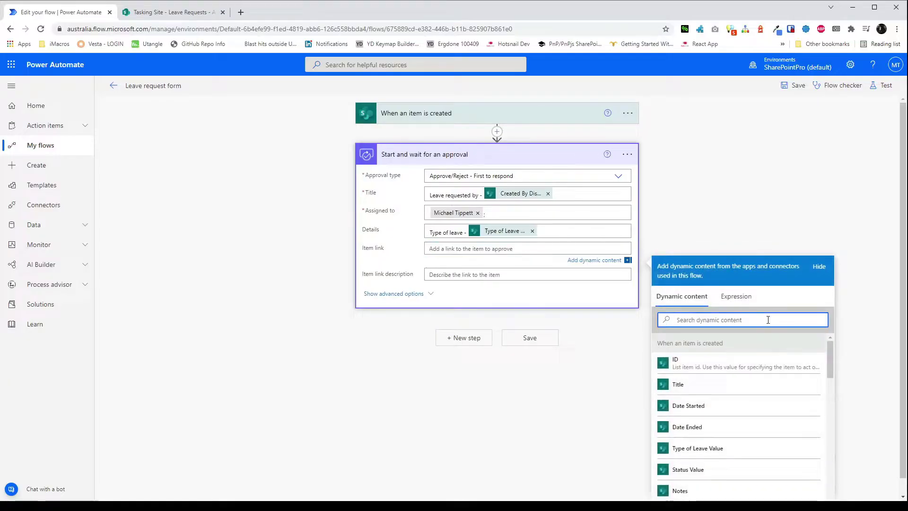
{"action": "type", "text": "name"}
{"action": "left_click", "coordinate": [685, 447]}
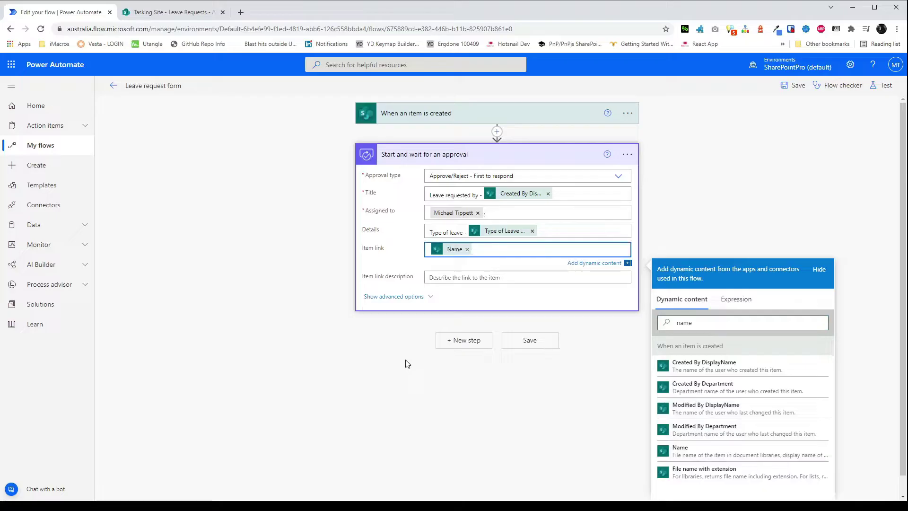
Add a Send an email (V2) step addressed to the item creator's email.
{"action": "left_click", "coordinate": [466, 340]}
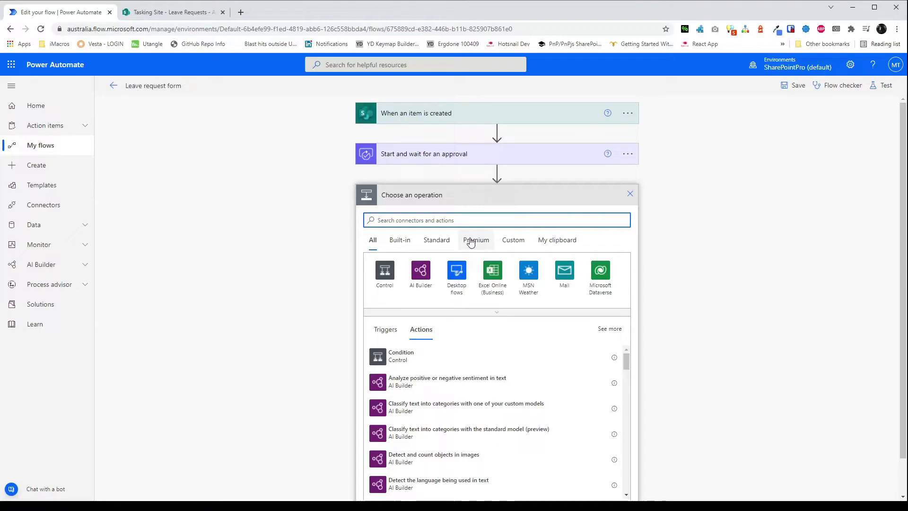
{"action": "left_click", "coordinate": [475, 224]}
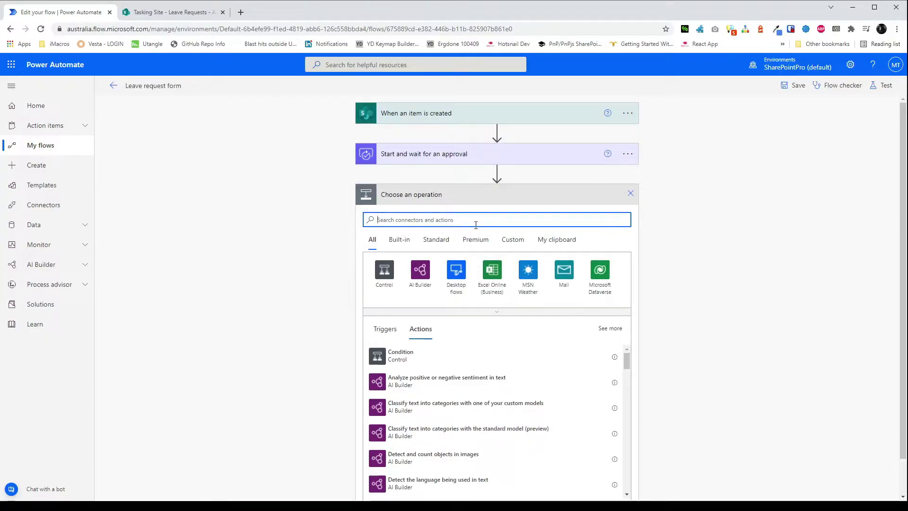
{"action": "type", "text": "email"}
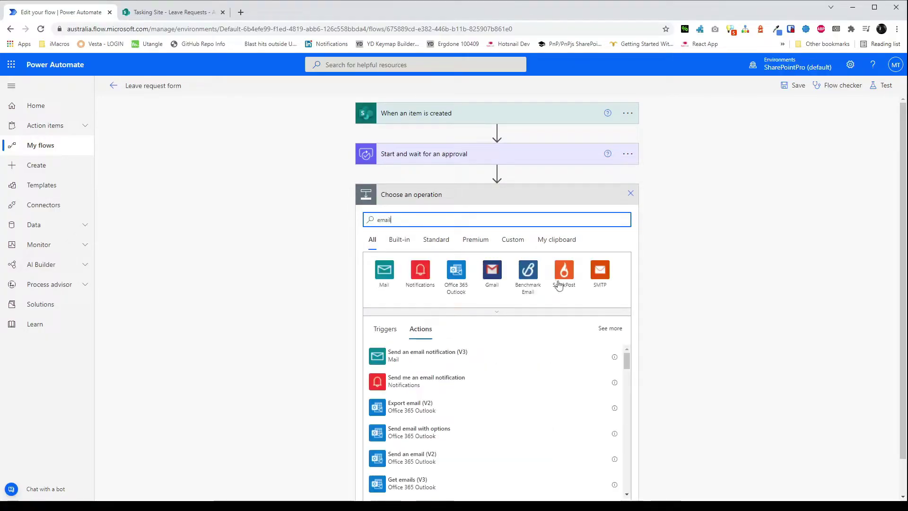
{"action": "left_click", "coordinate": [425, 458]}
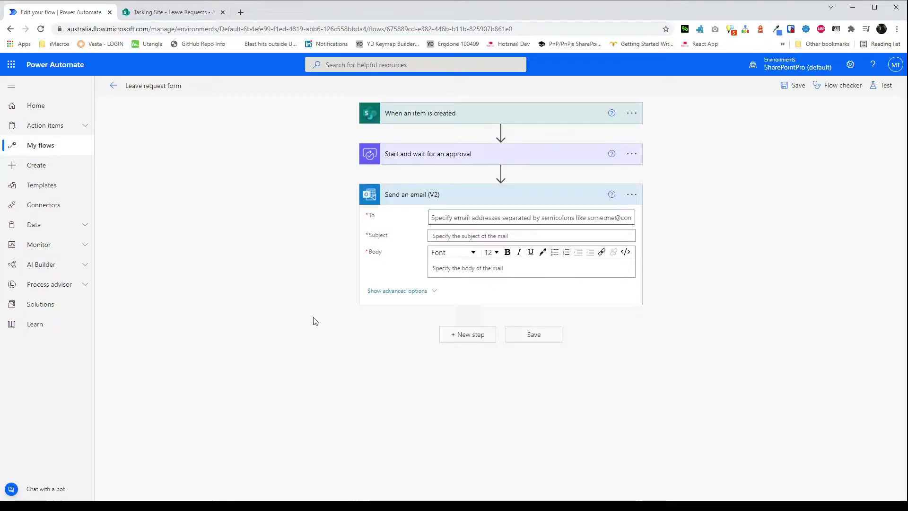
{"action": "left_click", "coordinate": [462, 217]}
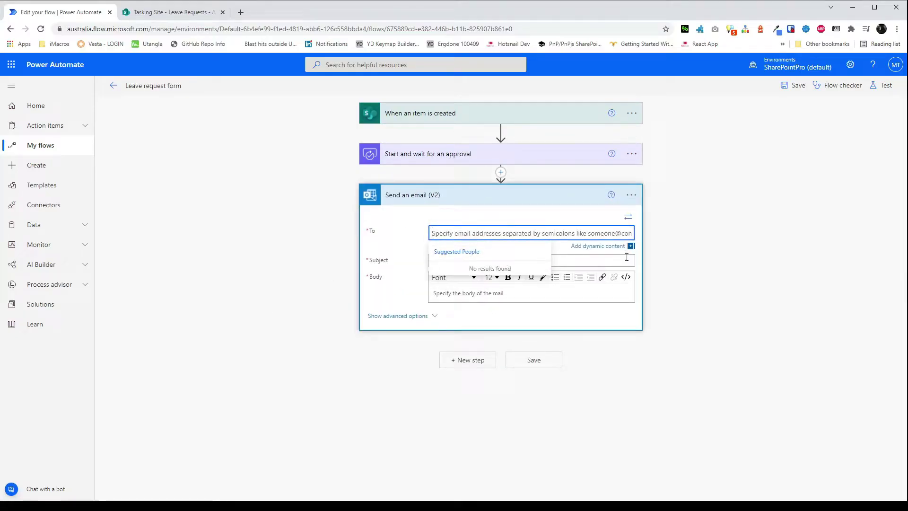
{"action": "left_click", "coordinate": [618, 246]}
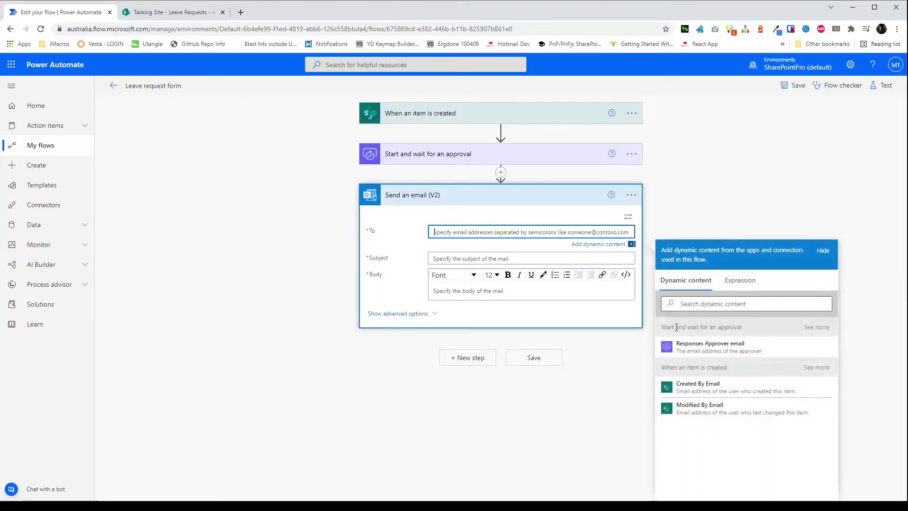
{"action": "left_click", "coordinate": [747, 385]}
Set the email subject to 'Leave request -' followed by the approval Outcome.
{"action": "left_click", "coordinate": [455, 261]}
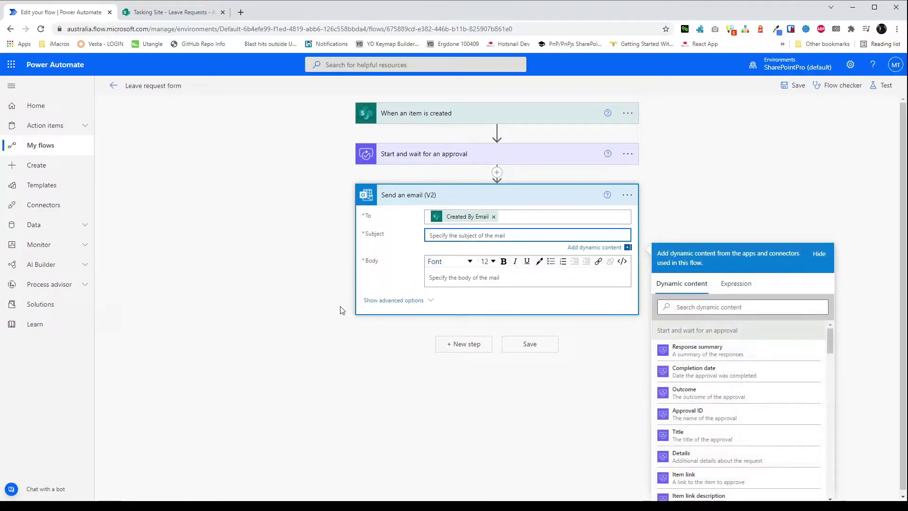
{"action": "type", "text": "Leave request -"}
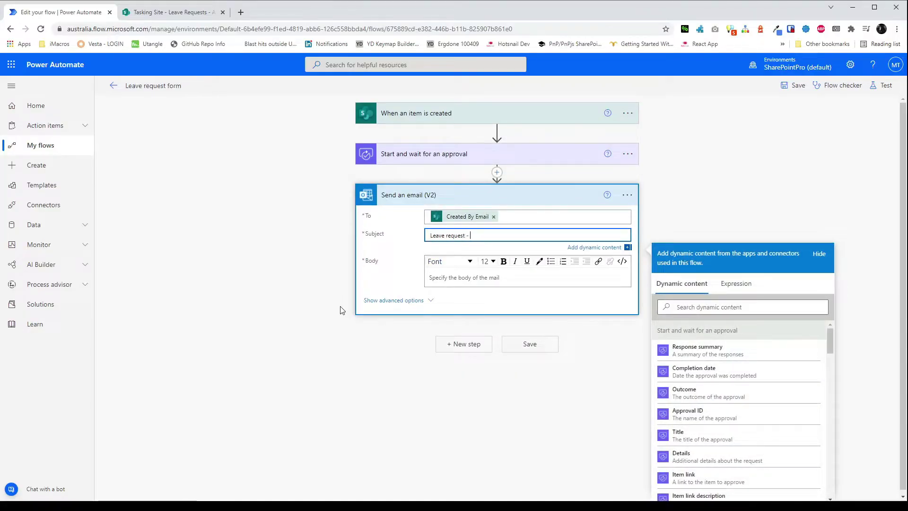
{"action": "left_click", "coordinate": [714, 307]}
{"action": "type", "text": "out"}
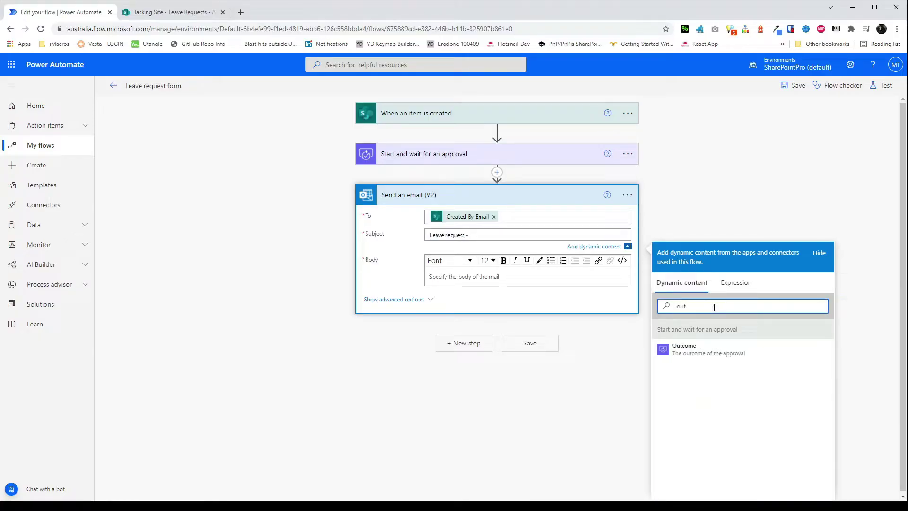
{"action": "left_click", "coordinate": [711, 349]}
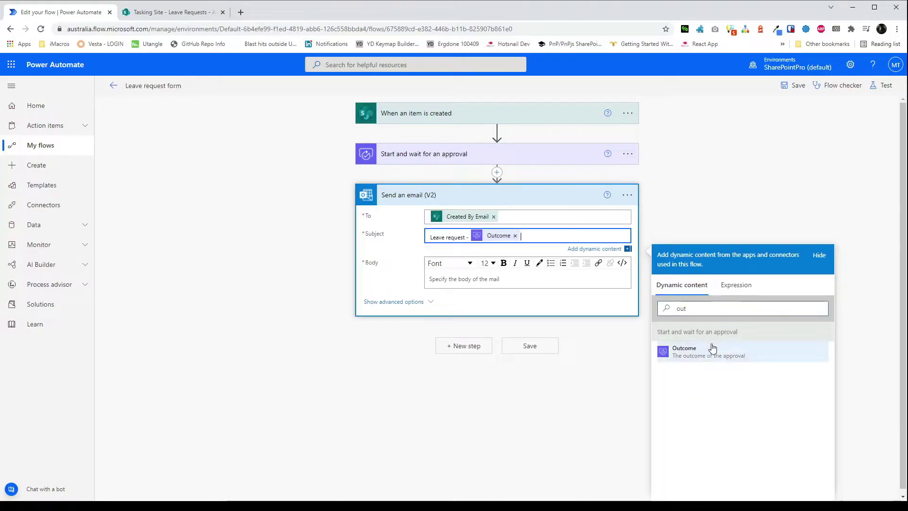
Open the email body with 'Hi' plus the creator's display name and a comma.
{"action": "left_click", "coordinate": [484, 283]}
{"action": "type", "text": "Hi"}
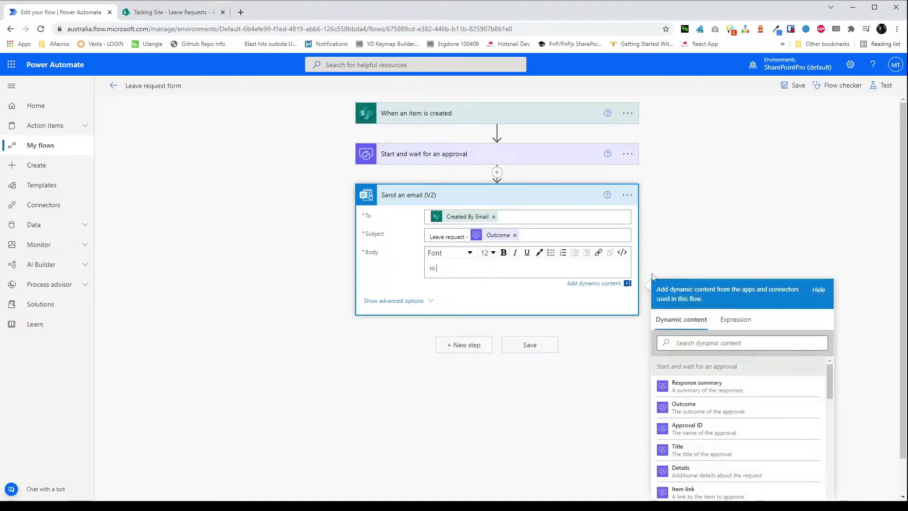
{"action": "left_click", "coordinate": [732, 344]}
{"action": "type", "text": "created"}
{"action": "left_click", "coordinate": [705, 429]}
{"action": "type", "text": ","}
{"action": "key", "text": "Return"}
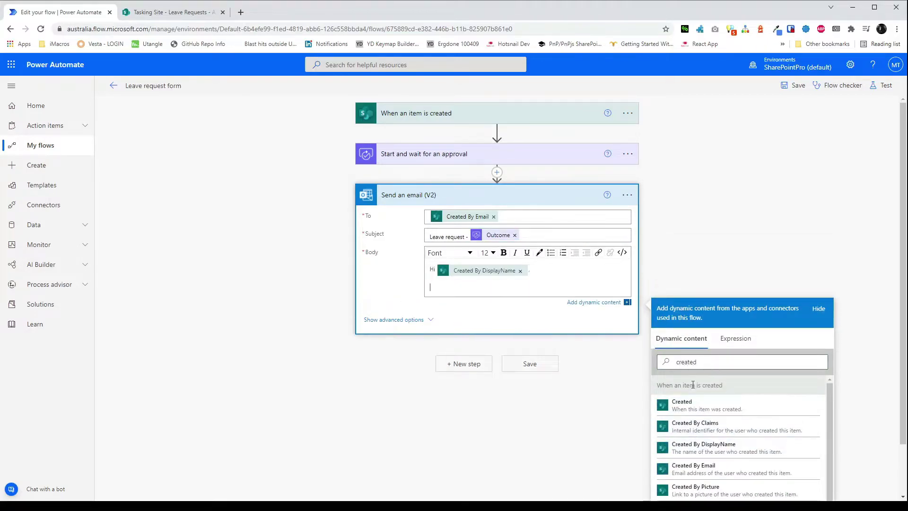
Add the line 'The outcome of your leave request is below:' and look up the Outcome token.
{"action": "type", "text": "The outcome of your leave request is"}
{"action": "key", "text": "ctrl+Left"}
{"action": "key", "text": "ctrl+Left"}
{"action": "type", "text": "leave"}
{"action": "key", "text": "End"}
{"action": "type", "text": "below:"}
{"action": "key", "text": "Return"}
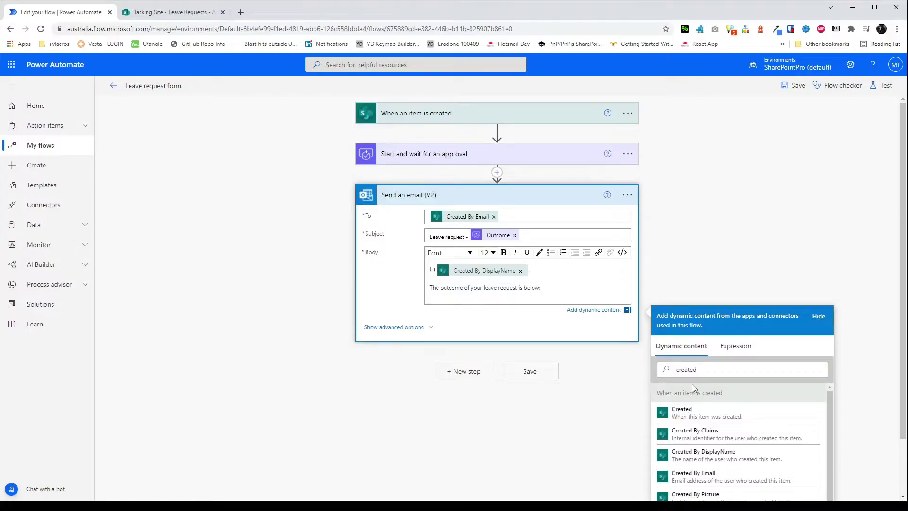
{"action": "left_click", "coordinate": [704, 377]}
{"action": "type", "text": "outcom"}
{"action": "left_click", "coordinate": [683, 392]}
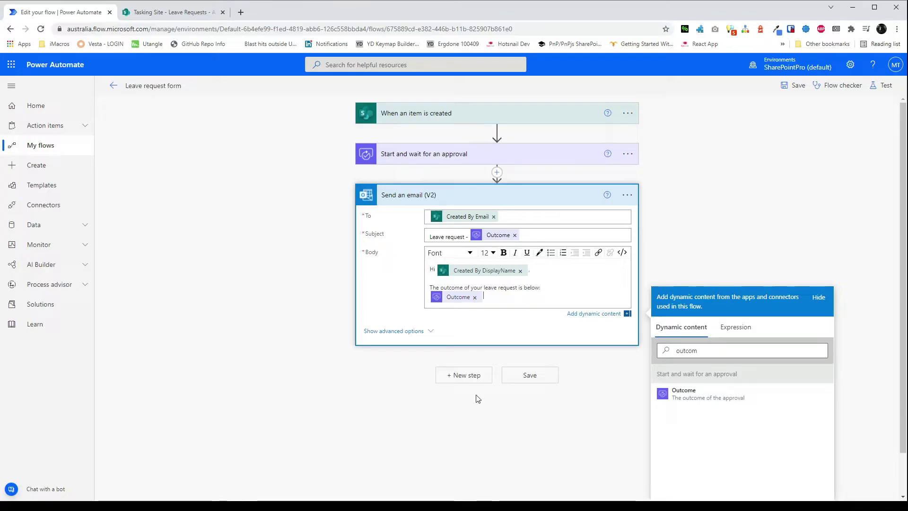
Add a Condition step after the email.
{"action": "left_click", "coordinate": [468, 381]}
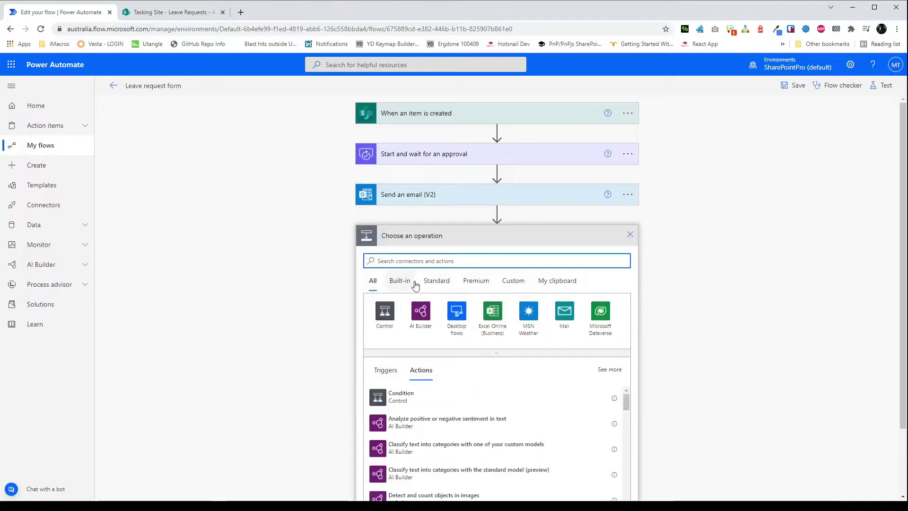
{"action": "type", "text": "condition"}
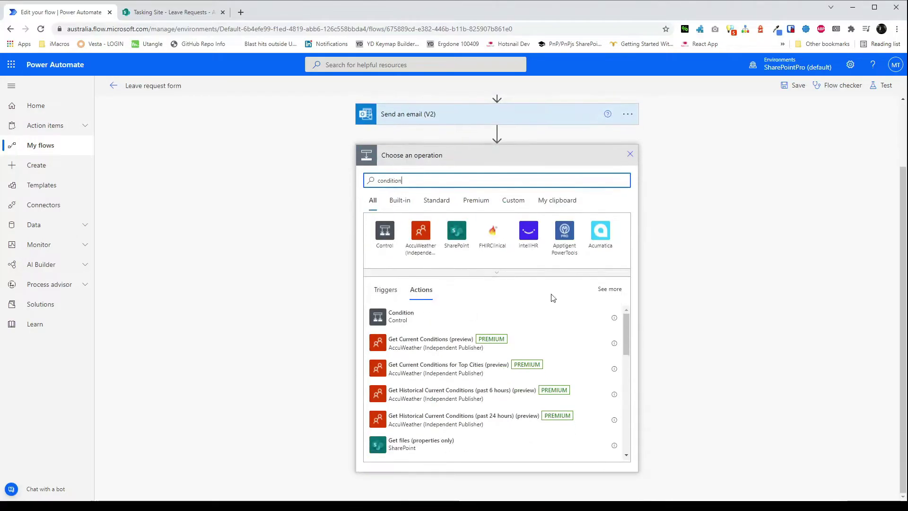
{"action": "left_click", "coordinate": [436, 313]}
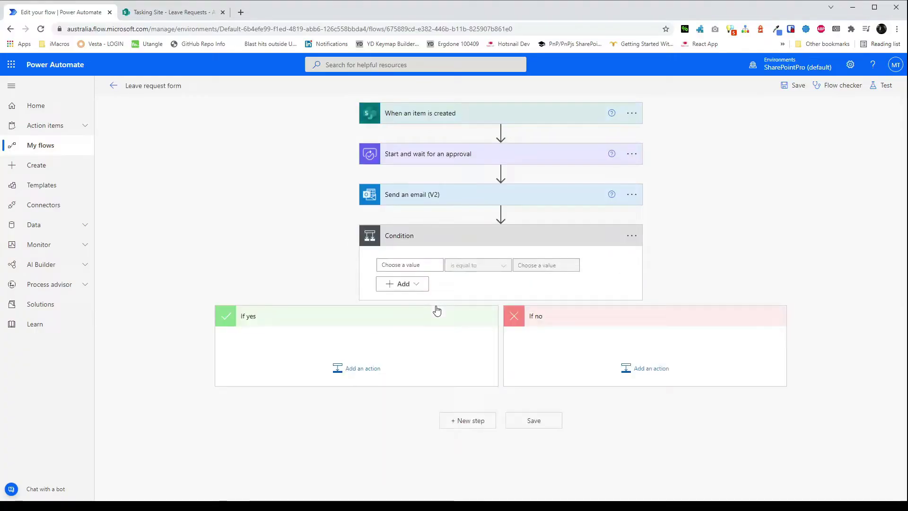
Make the condition test whether Outcome is equal to 'Approve' and begin an If no action.
{"action": "left_click", "coordinate": [421, 264]}
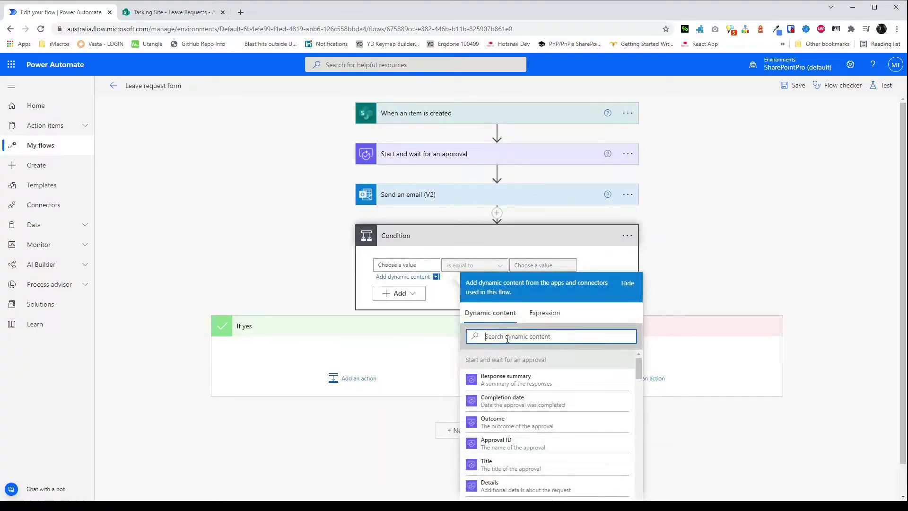
{"action": "type", "text": "Outcom"}
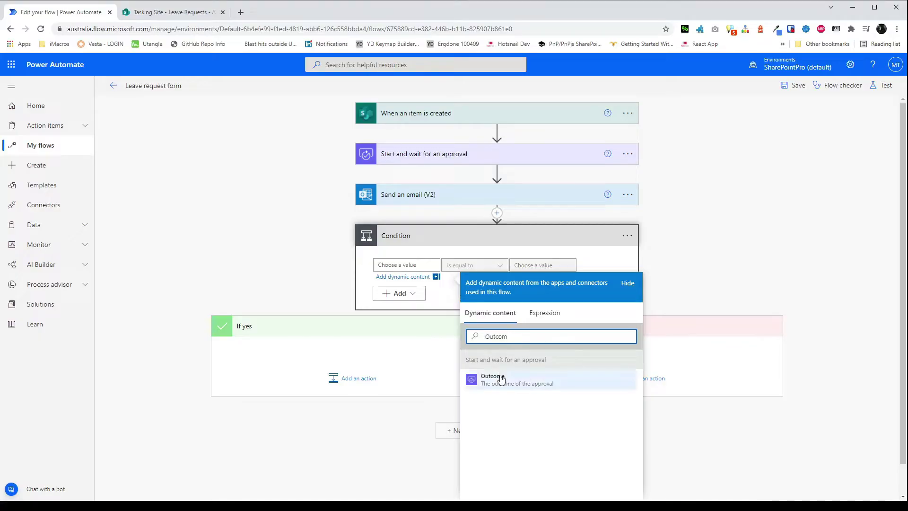
{"action": "left_click", "coordinate": [493, 378]}
{"action": "left_click", "coordinate": [554, 264]}
{"action": "type", "text": "Approve"}
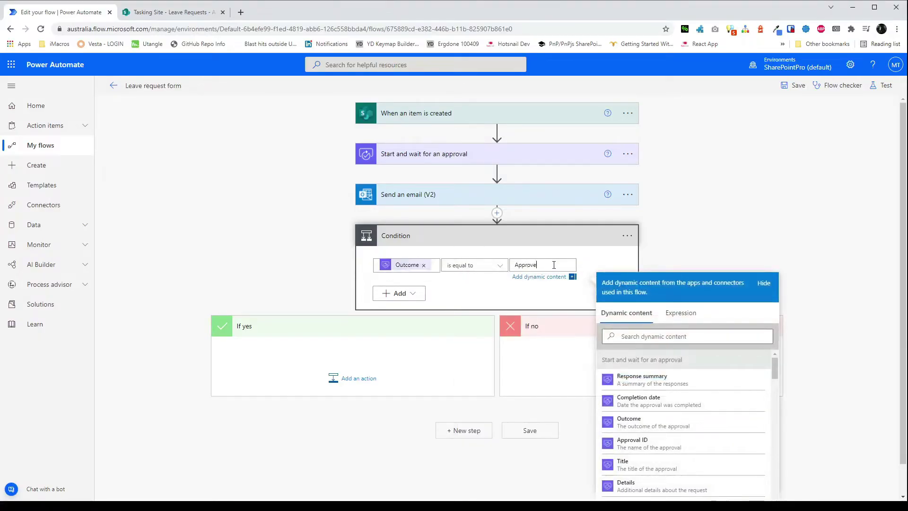
{"action": "left_click", "coordinate": [615, 373]}
In If no, add a SharePoint Update item on Tasking Site's Leave Requests list with the item ID.
{"action": "type", "text": "update item"}
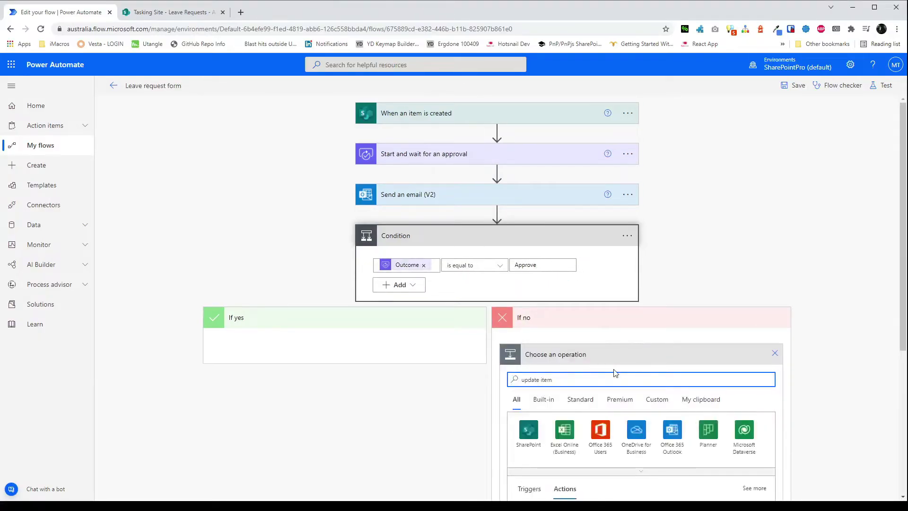
{"action": "left_click", "coordinate": [583, 326]}
{"action": "left_click", "coordinate": [583, 327]}
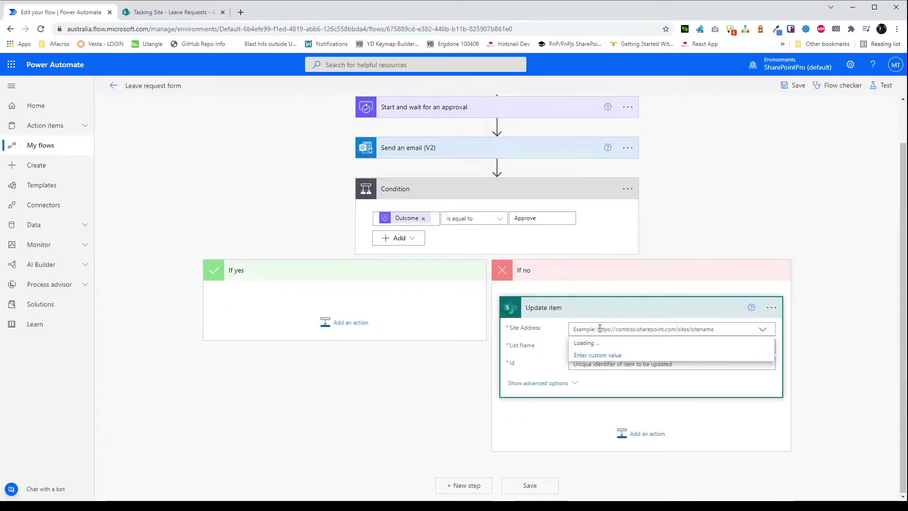
{"action": "left_click", "coordinate": [620, 453]}
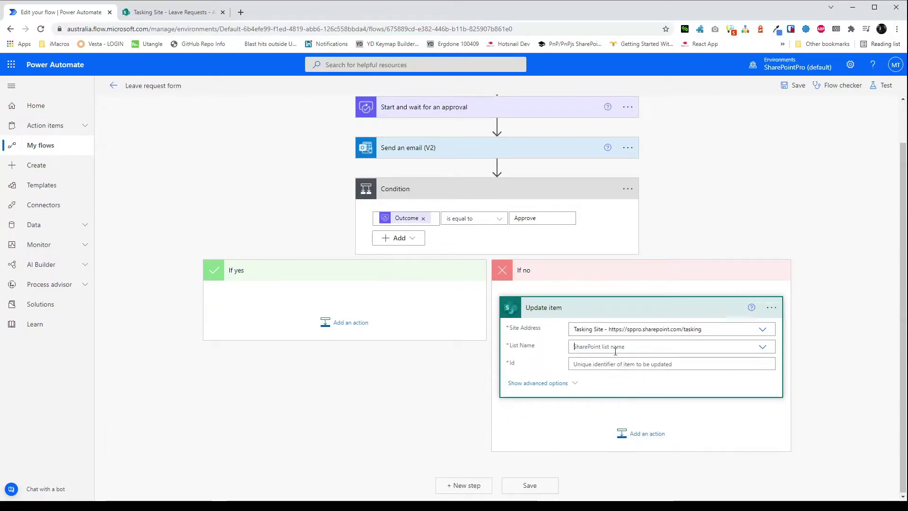
{"action": "left_click", "coordinate": [610, 347]}
{"action": "scroll", "coordinate": [609, 365], "scroll_direction": "down", "scroll_amount": 2}
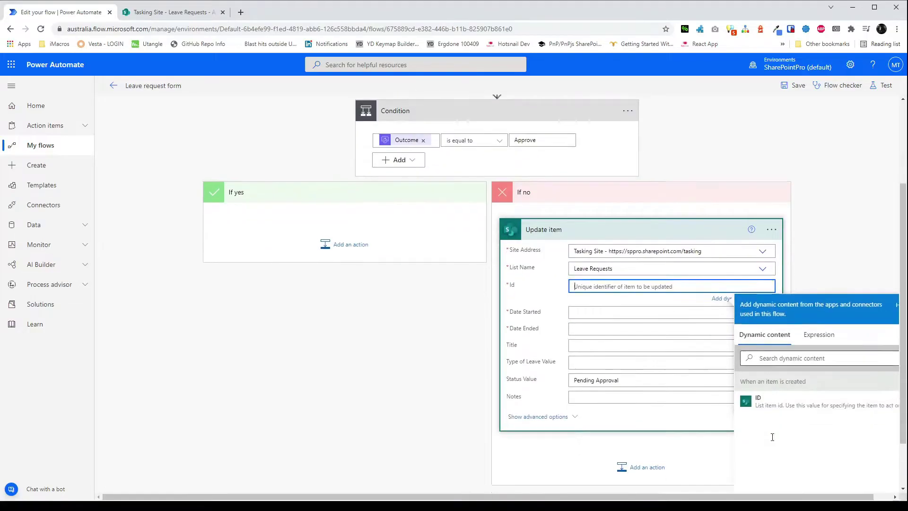
{"action": "left_click", "coordinate": [758, 386]}
{"action": "left_click", "coordinate": [582, 298]}
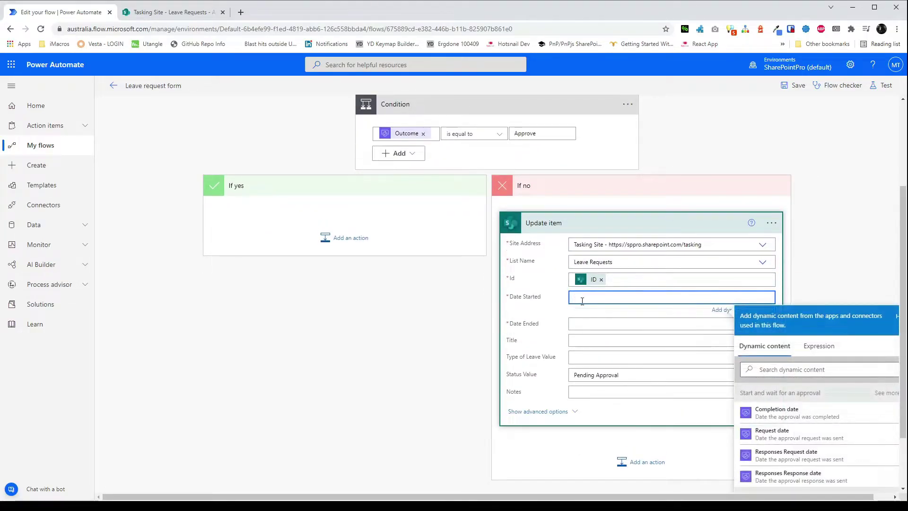
Fill Date Started and Date Ended with the request's Date Started and Date Ended tokens.
{"action": "left_click", "coordinate": [808, 369]}
{"action": "type", "text": "date"}
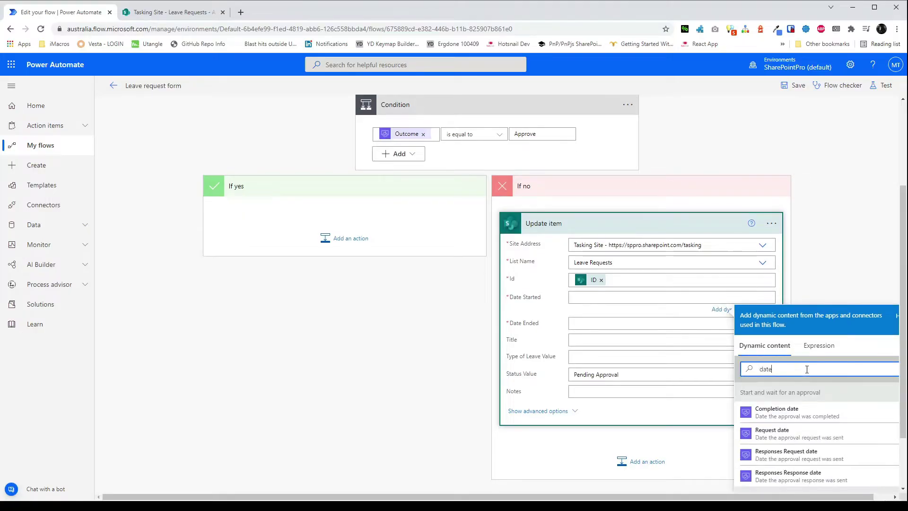
{"action": "scroll", "coordinate": [861, 456], "scroll_direction": "down", "scroll_amount": 2}
{"action": "left_click", "coordinate": [796, 445]}
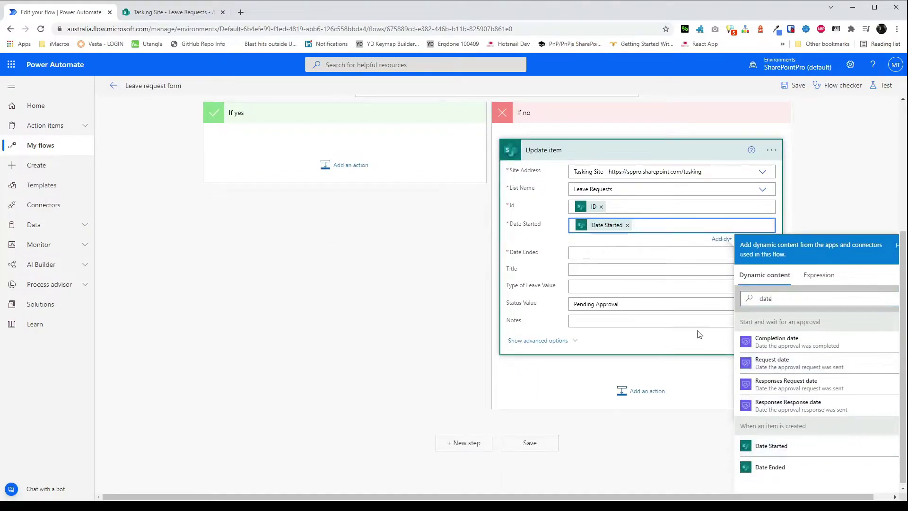
{"action": "left_click", "coordinate": [634, 250]}
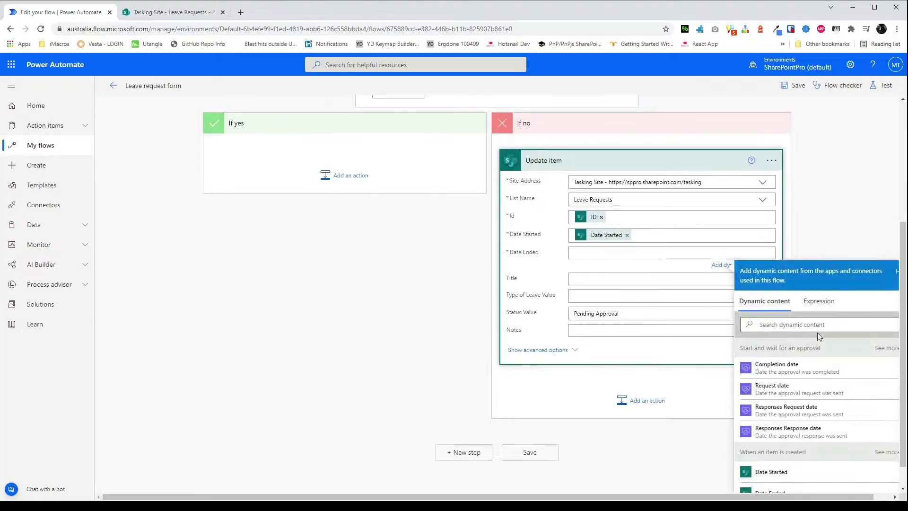
{"action": "left_click", "coordinate": [817, 327]}
{"action": "type", "text": "date"}
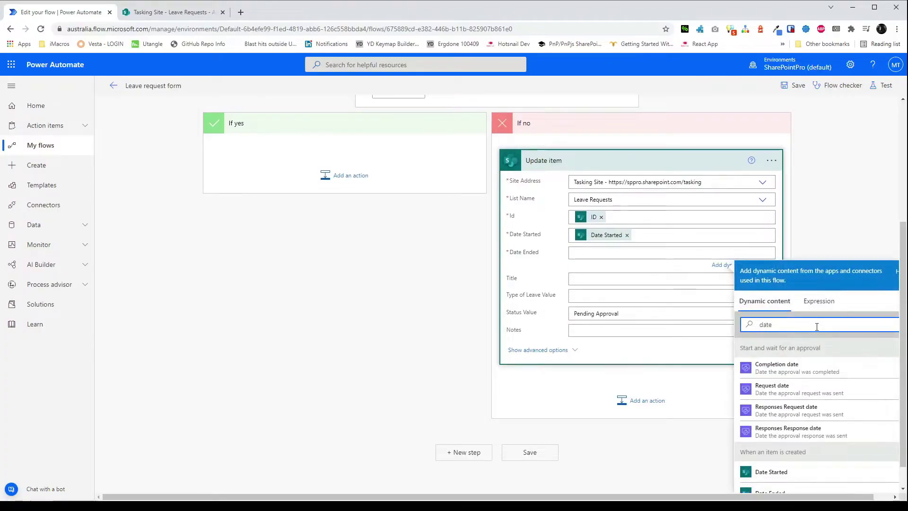
{"action": "scroll", "coordinate": [809, 425], "scroll_direction": "down", "scroll_amount": 1}
{"action": "left_click", "coordinate": [799, 466]}
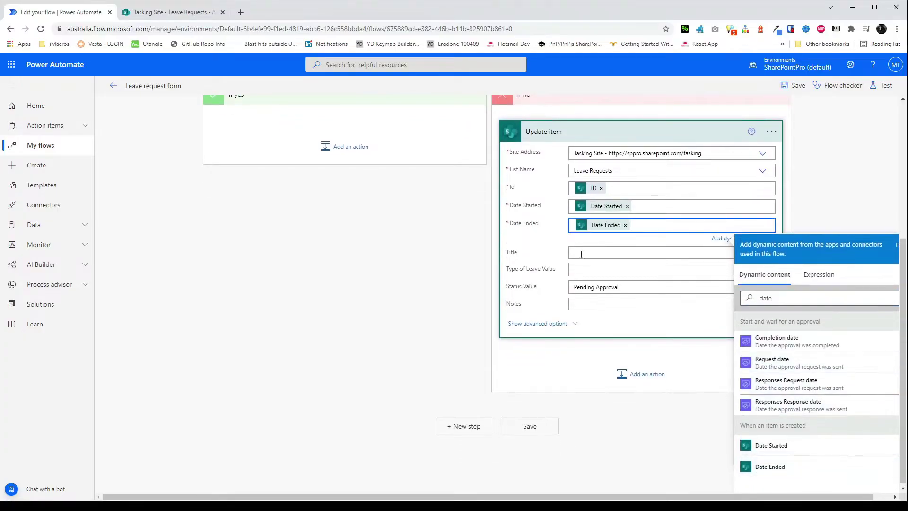
Set Status Value to Rejected and begin filling Notes with the response comments.
{"action": "left_click", "coordinate": [626, 287]}
{"action": "left_click", "coordinate": [591, 384]}
{"action": "left_click", "coordinate": [597, 362]}
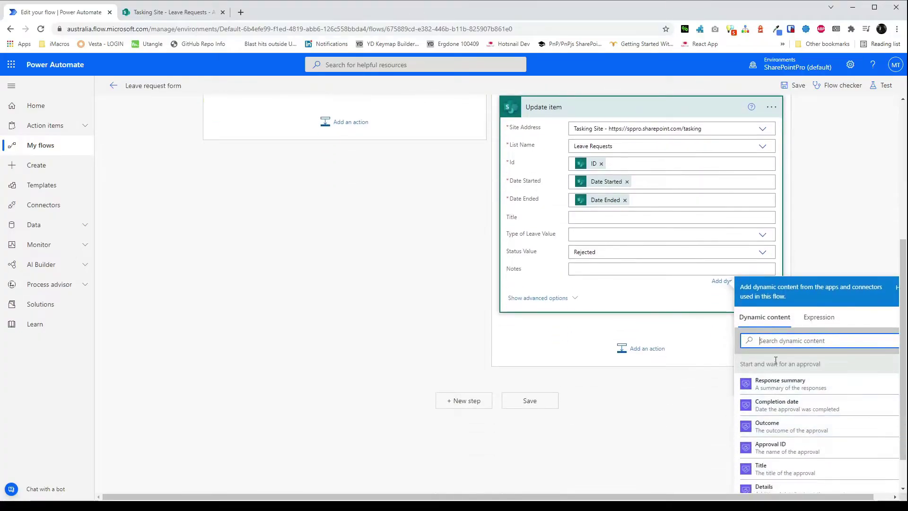
{"action": "type", "text": "response com"}
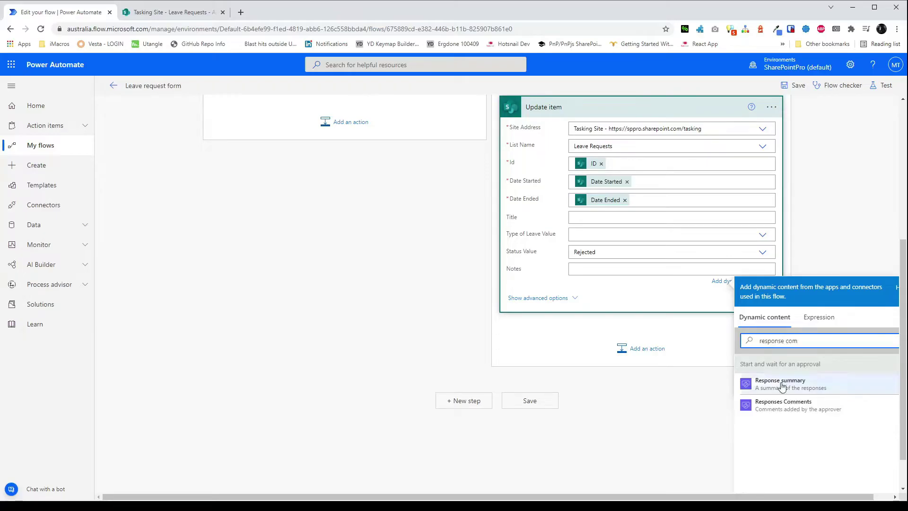
Put Responses Comments into the If no Notes, and add an Update item action under If yes.
{"action": "left_click", "coordinate": [784, 404]}
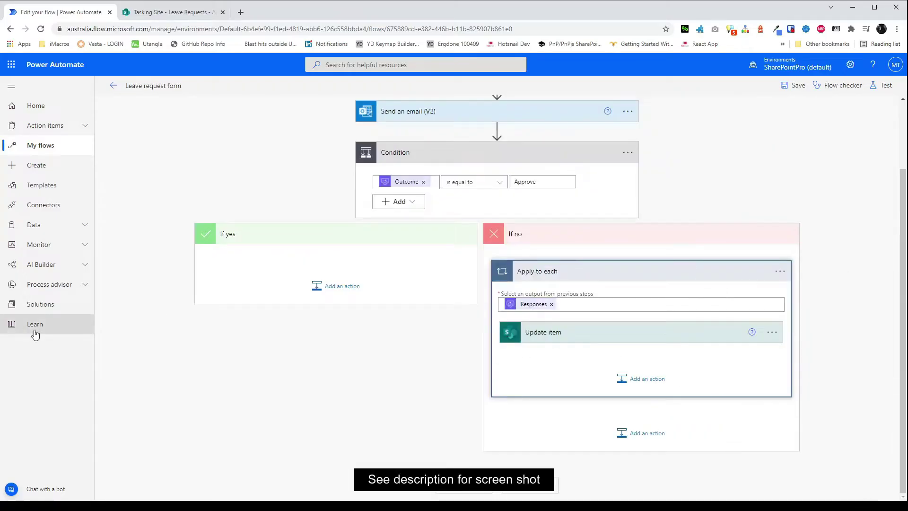
{"action": "left_click", "coordinate": [326, 283]}
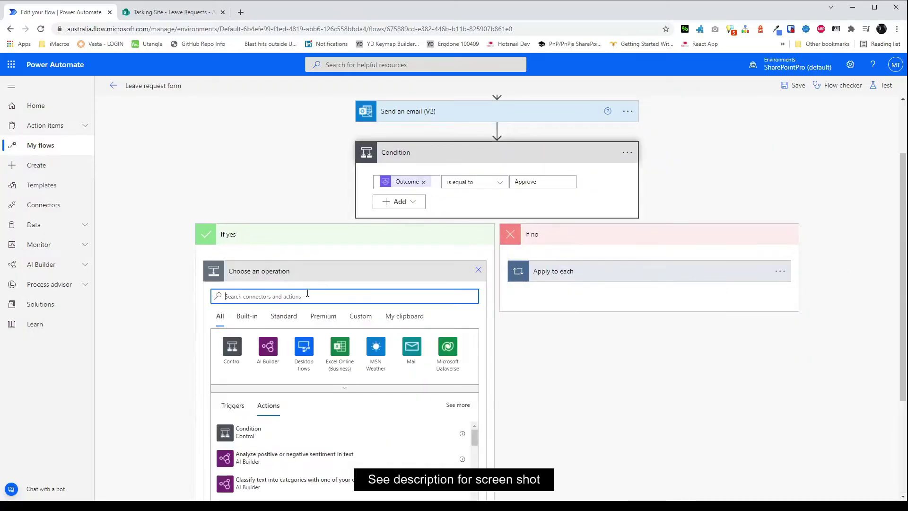
{"action": "type", "text": "update"}
{"action": "left_click", "coordinate": [243, 412]}
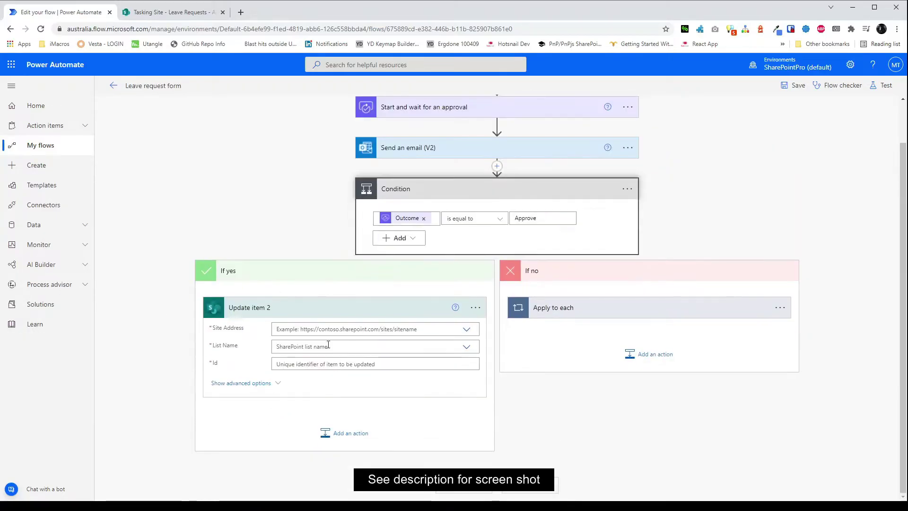
Point the If yes Update item at Tasking Site's Leave Requests list with the item ID.
{"action": "left_click", "coordinate": [327, 329]}
{"action": "type", "text": "tasking"}
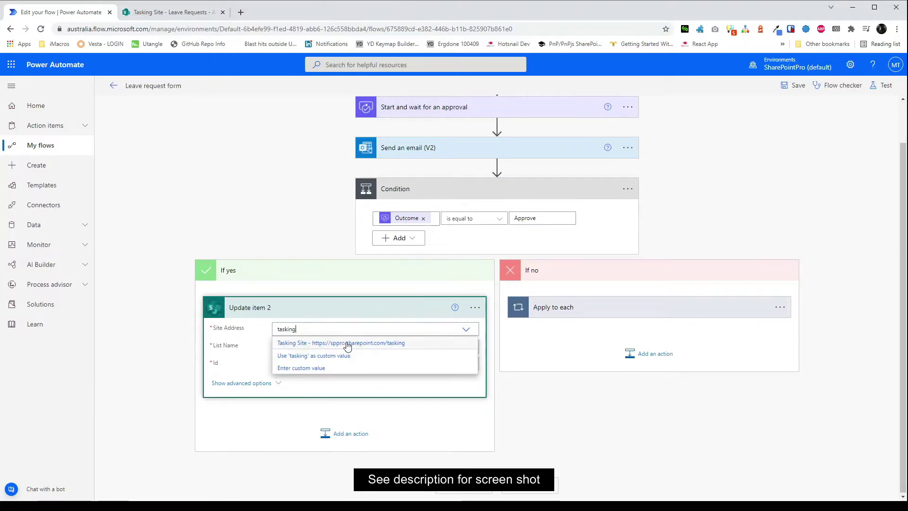
{"action": "left_click", "coordinate": [347, 343]}
{"action": "left_click", "coordinate": [345, 346]}
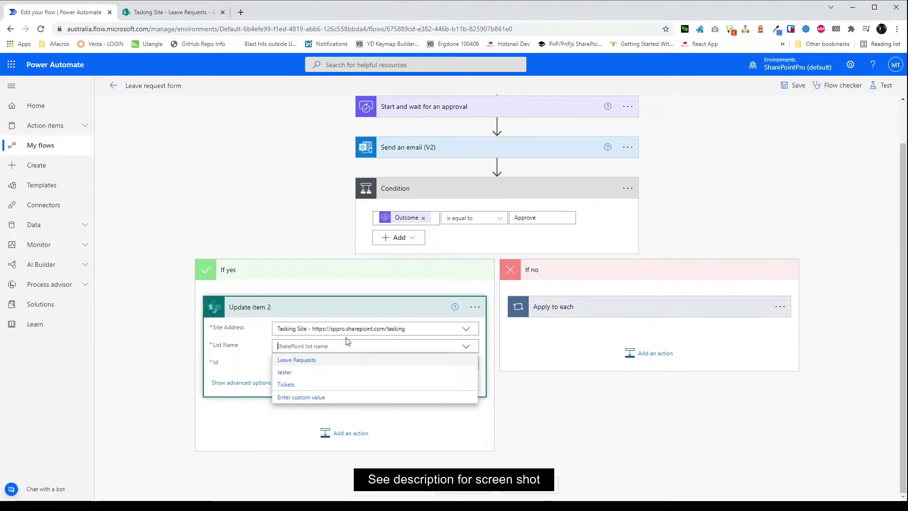
{"action": "left_click", "coordinate": [292, 361]}
{"action": "left_click", "coordinate": [293, 363]}
{"action": "left_click", "coordinate": [544, 476]}
Fill Date Started and Date Ended with the request's Date Started and Date Ended tokens.
{"action": "left_click", "coordinate": [320, 384]}
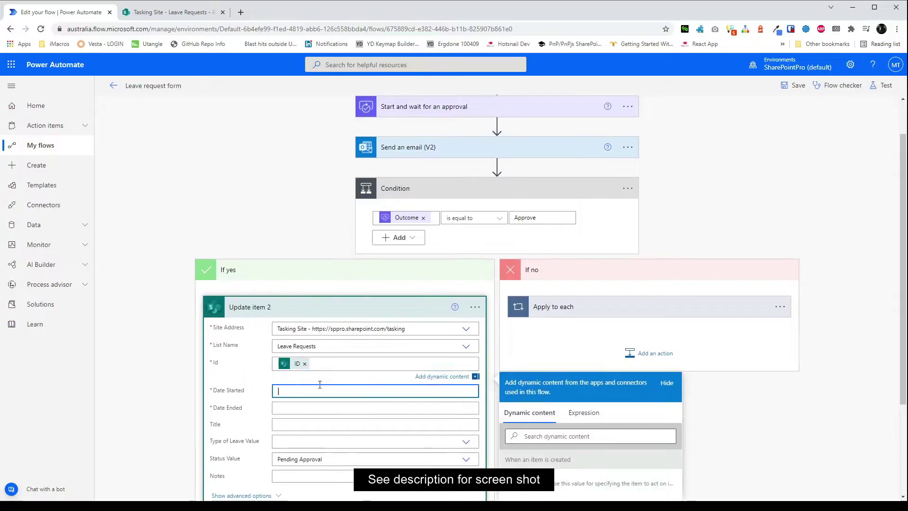
{"action": "scroll", "coordinate": [320, 384], "scroll_direction": "down", "scroll_amount": 2}
{"action": "left_click", "coordinate": [574, 370]}
{"action": "type", "text": "date start"}
{"action": "left_click", "coordinate": [557, 413]}
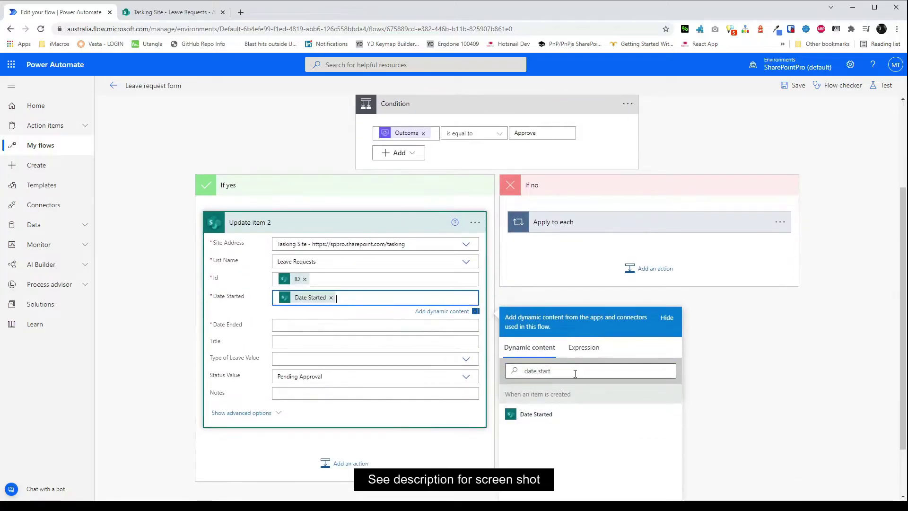
{"action": "key", "text": "Tab"}
{"action": "left_click", "coordinate": [542, 398]}
{"action": "type", "text": "date e"}
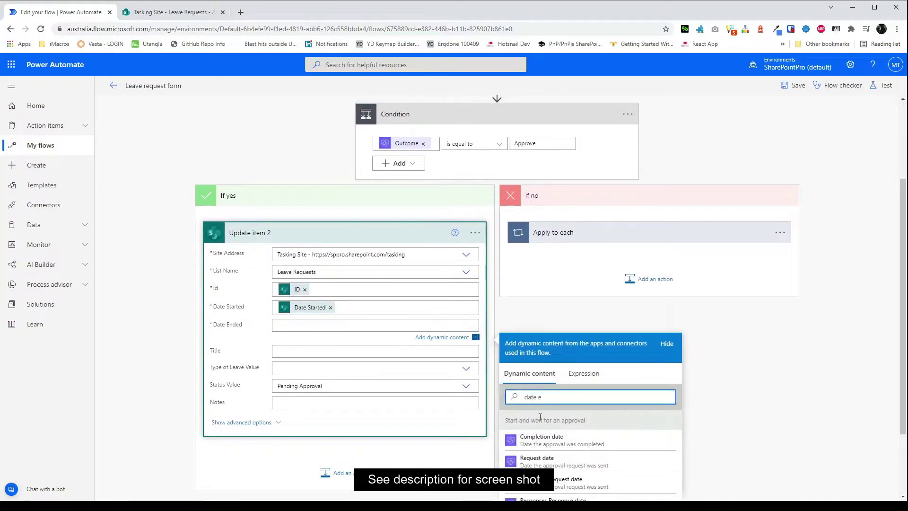
{"action": "scroll", "coordinate": [540, 417], "scroll_direction": "down", "scroll_amount": 2}
{"action": "left_click", "coordinate": [532, 447]}
Leave the leave type unset, set Status to Approved and Notes to Responses Comments.
{"action": "left_click", "coordinate": [373, 273]}
{"action": "left_click", "coordinate": [220, 369]}
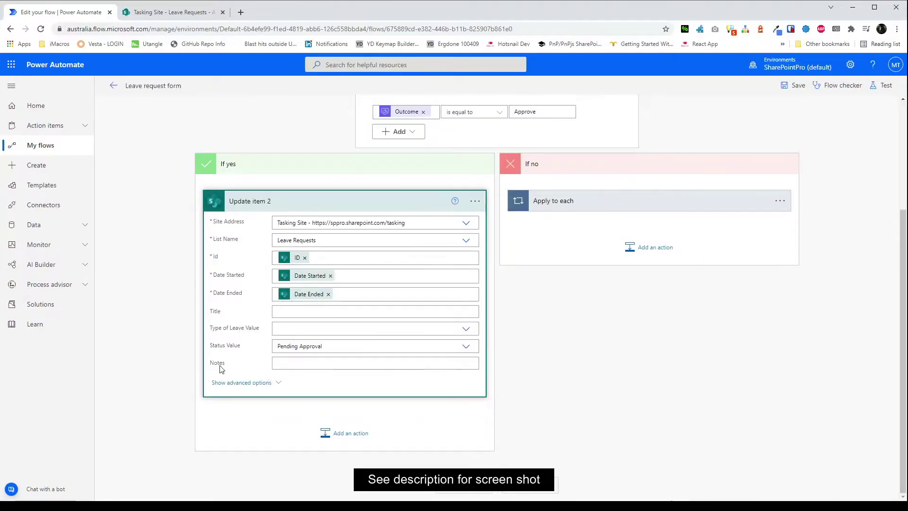
{"action": "left_click", "coordinate": [324, 345]}
{"action": "left_click", "coordinate": [293, 358]}
{"action": "left_click", "coordinate": [283, 363]}
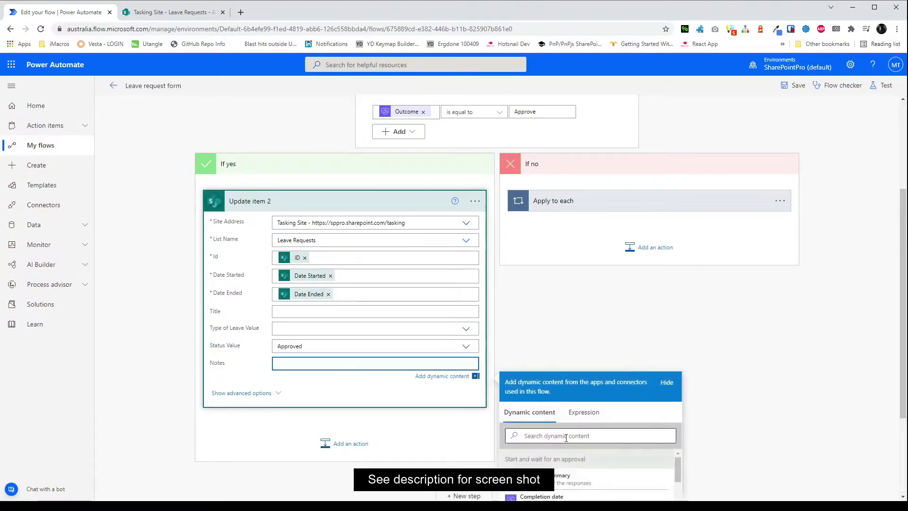
{"action": "type", "text": "response co"}
{"action": "scroll", "coordinate": [566, 437], "scroll_direction": "down", "scroll_amount": 2}
{"action": "left_click", "coordinate": [567, 462]}
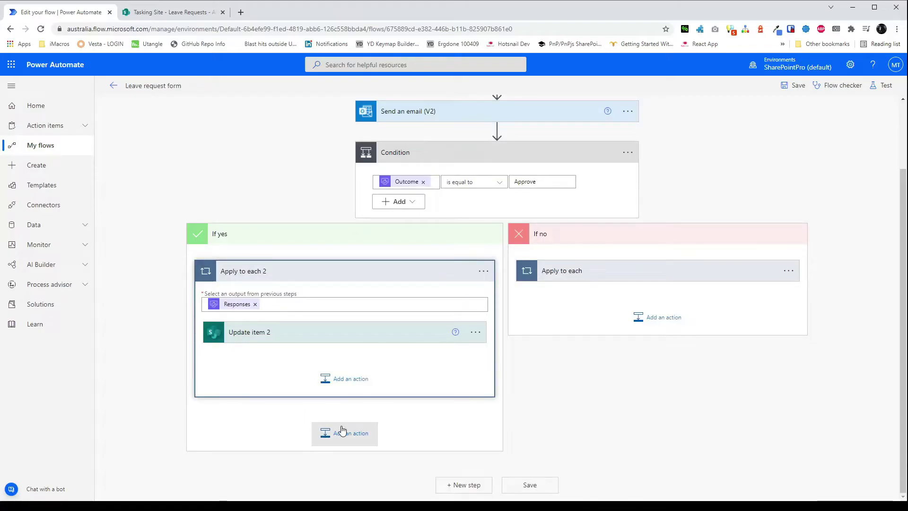
Add a SharePoint Create item action after Apply to each 2, using Tasking Site.
{"action": "left_click", "coordinate": [342, 430]}
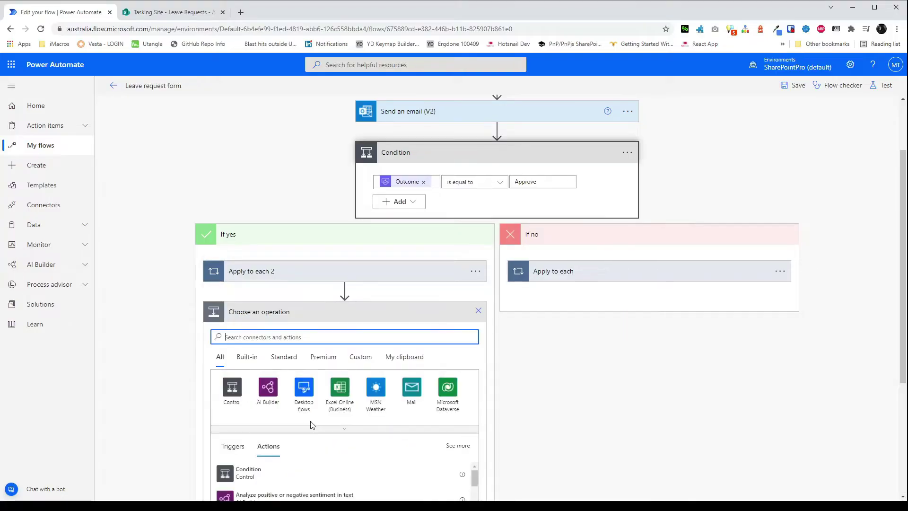
{"action": "scroll", "coordinate": [357, 345], "scroll_direction": "down", "scroll_amount": 2}
{"action": "type", "text": "create item"}
{"action": "left_click", "coordinate": [331, 377]}
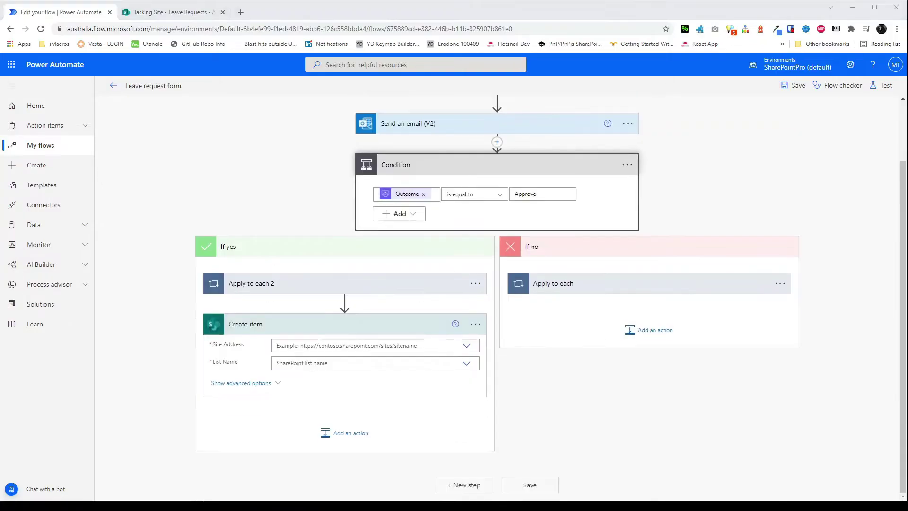
{"action": "left_click", "coordinate": [428, 320]}
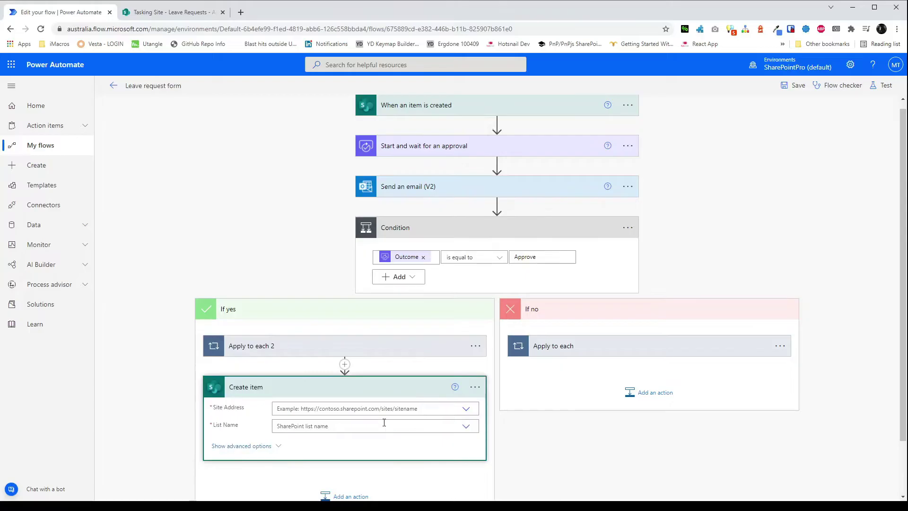
{"action": "left_click", "coordinate": [380, 408]}
{"action": "type", "text": "task"}
{"action": "left_click", "coordinate": [381, 422]}
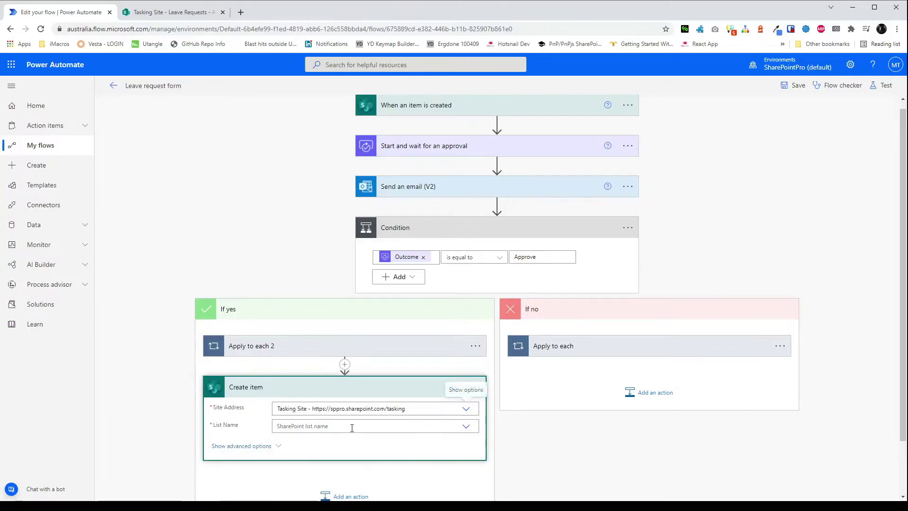
Enter Leave Request Calendar as a custom list name and load its fields.
{"action": "left_click", "coordinate": [378, 425]}
{"action": "left_click", "coordinate": [474, 407]}
{"action": "type", "text": "Leave Request Calendar"}
{"action": "left_click", "coordinate": [352, 365]}
{"action": "type", "text": "Leave Request Calendar"}
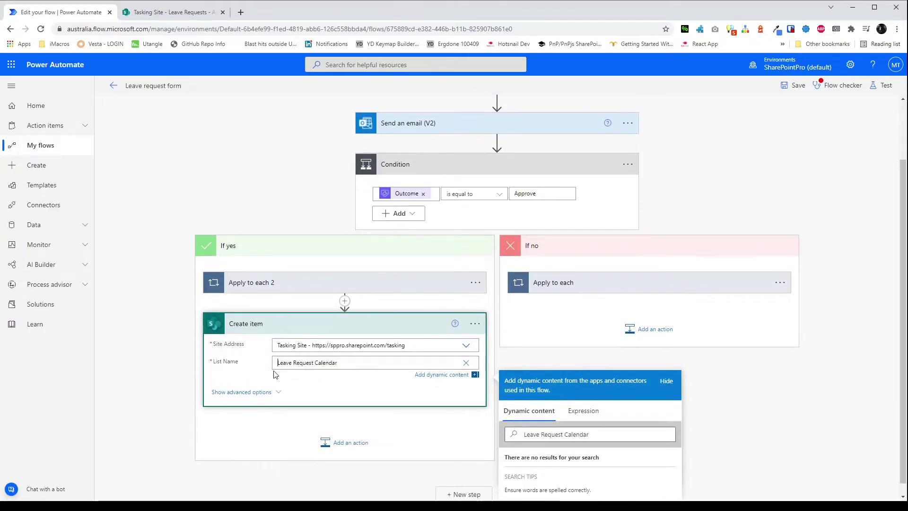
Set the event Title to Type of Leave Value plus Created By DisplayName.
{"action": "left_click", "coordinate": [235, 378]}
{"action": "left_click", "coordinate": [293, 380]}
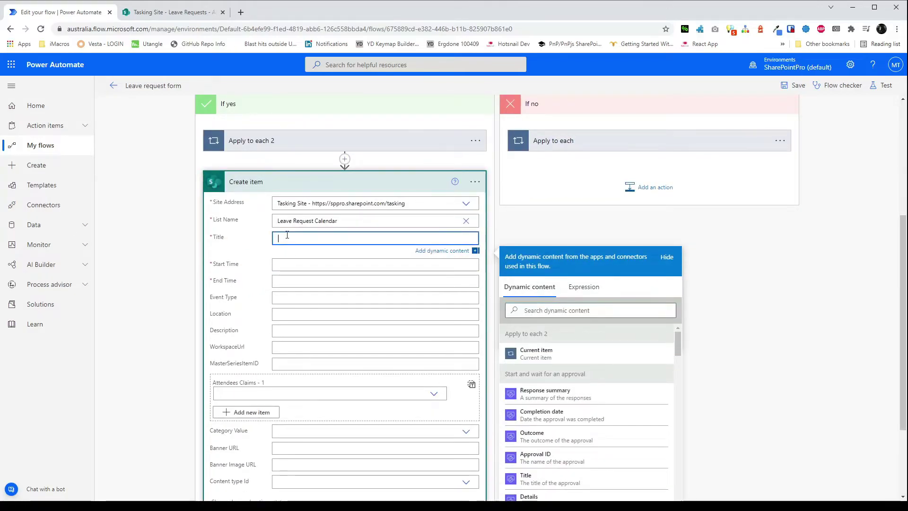
{"action": "left_click", "coordinate": [542, 306]}
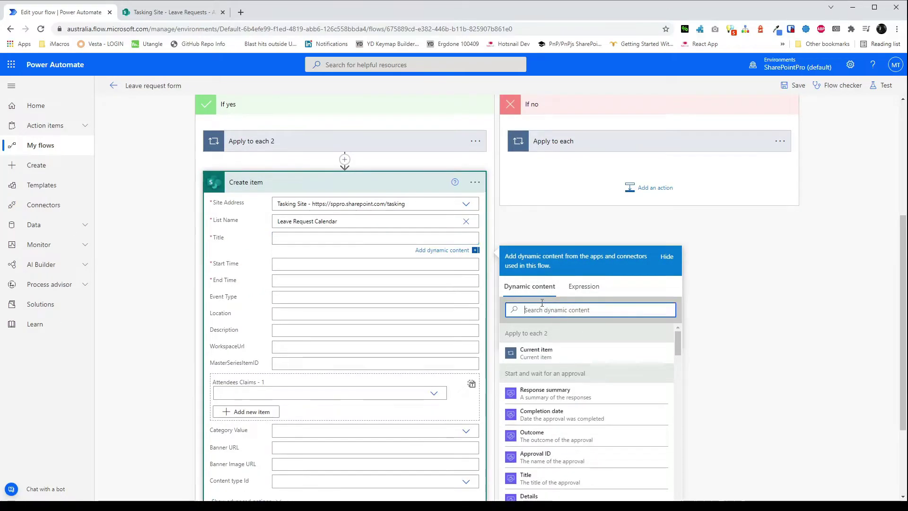
{"action": "type", "text": "Type"}
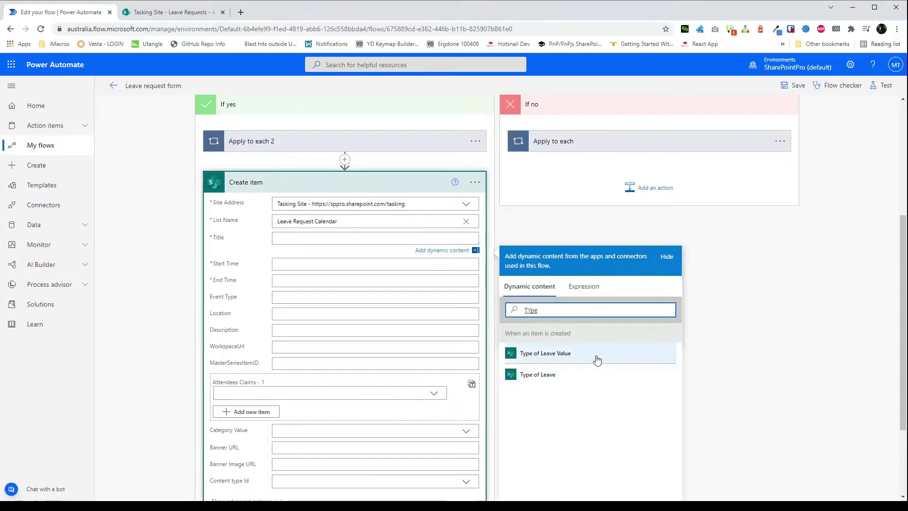
{"action": "left_click", "coordinate": [545, 353]}
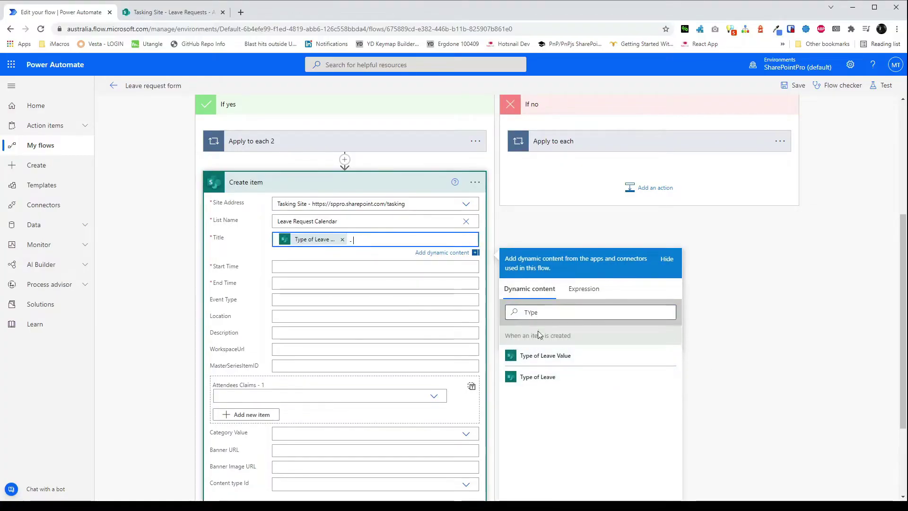
{"action": "left_click", "coordinate": [555, 313]}
{"action": "key", "text": "BackSpace"}
{"action": "key", "text": "BackSpace"}
{"action": "key", "text": "BackSpace"}
{"action": "key", "text": "BackSpace"}
{"action": "type", "text": "created by"}
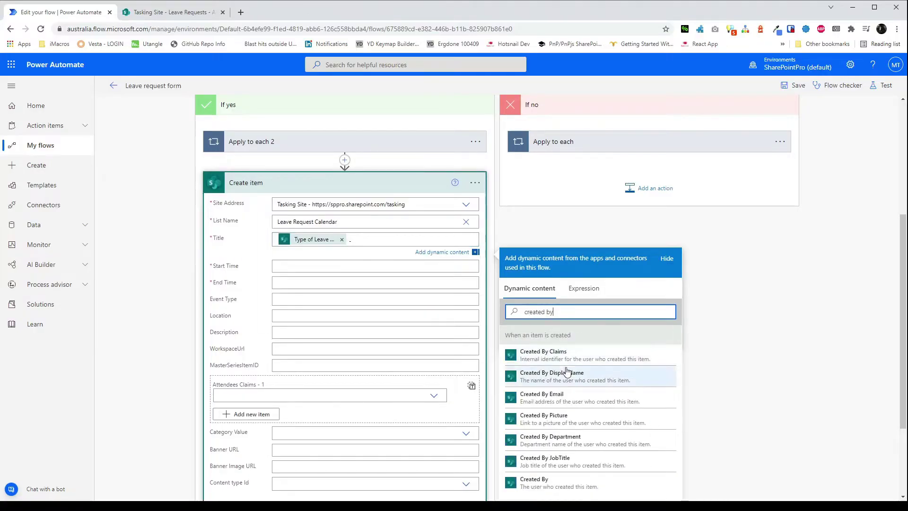
{"action": "left_click", "coordinate": [548, 374]}
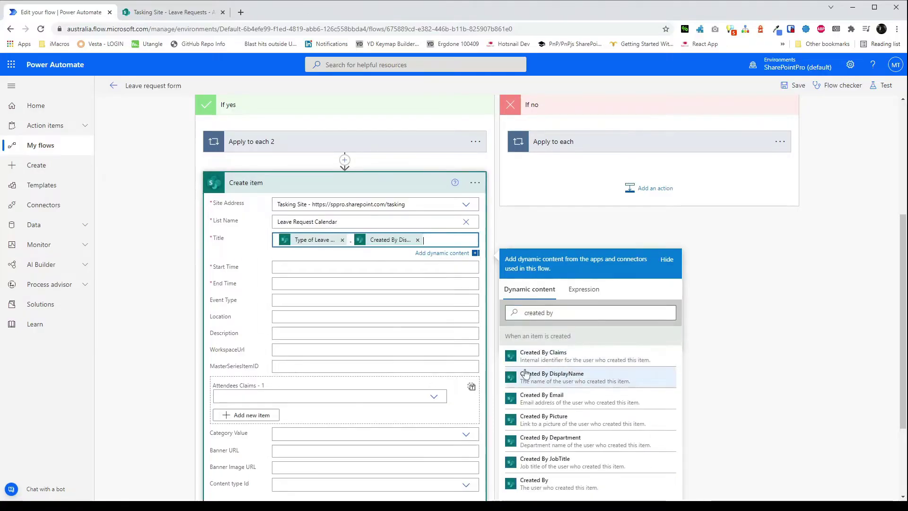
{"action": "left_click", "coordinate": [317, 258]}
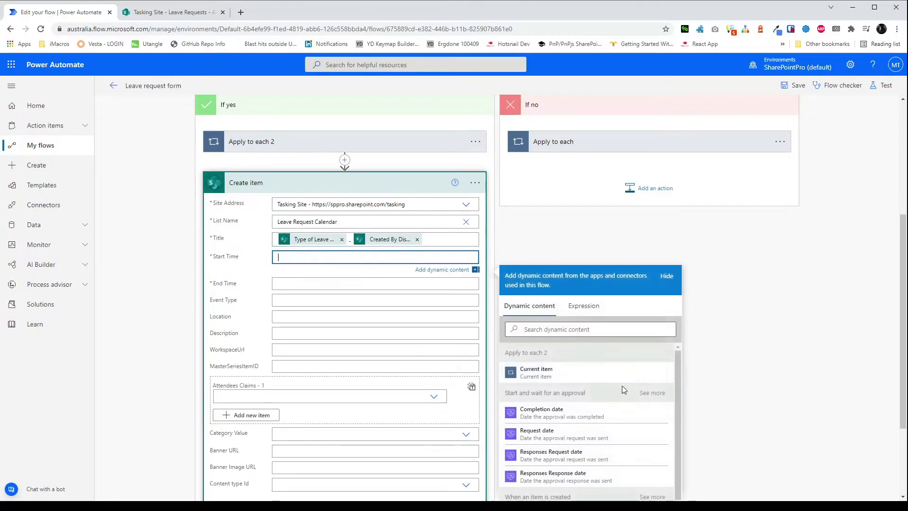
Set the event Start Time to Date Started and End Time to Date Ended.
{"action": "left_click", "coordinate": [579, 328]}
{"action": "type", "text": "date"}
{"action": "scroll", "coordinate": [572, 402], "scroll_direction": "down", "scroll_amount": 1}
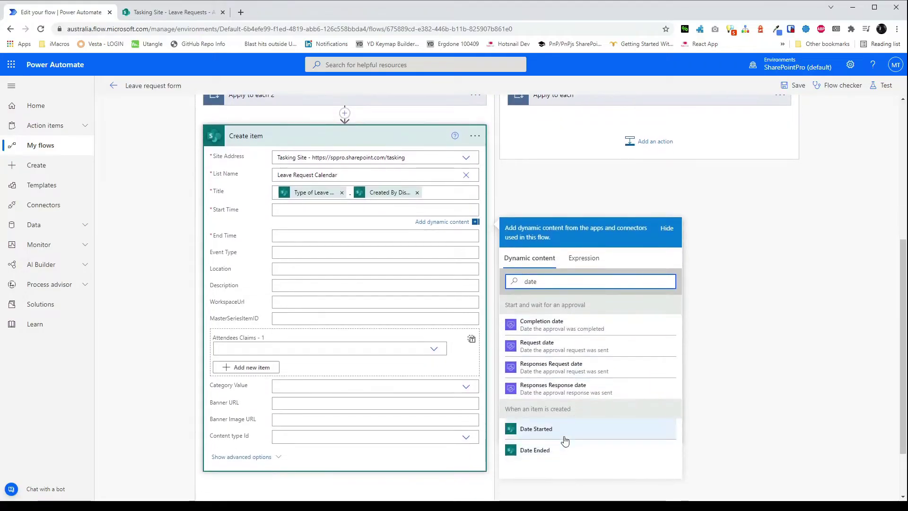
{"action": "left_click", "coordinate": [562, 436]}
{"action": "left_click", "coordinate": [286, 234]}
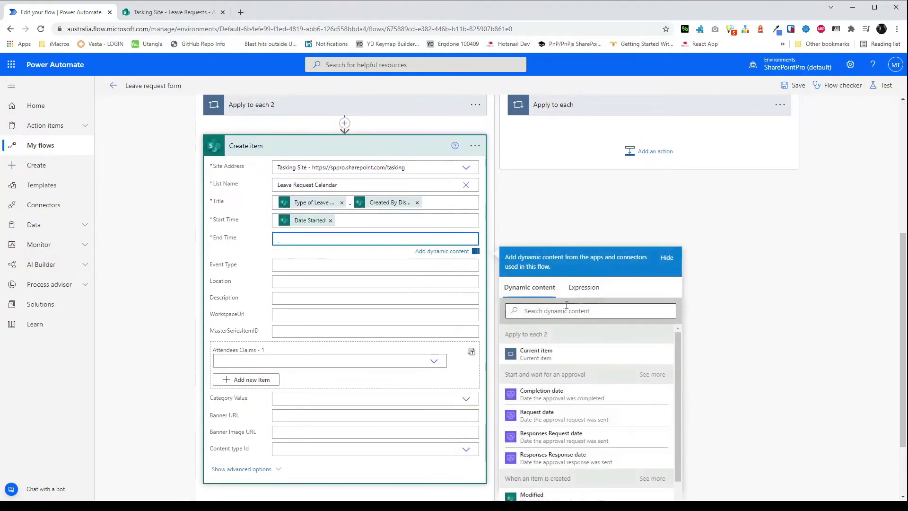
{"action": "scroll", "coordinate": [574, 372], "scroll_direction": "down", "scroll_amount": 1}
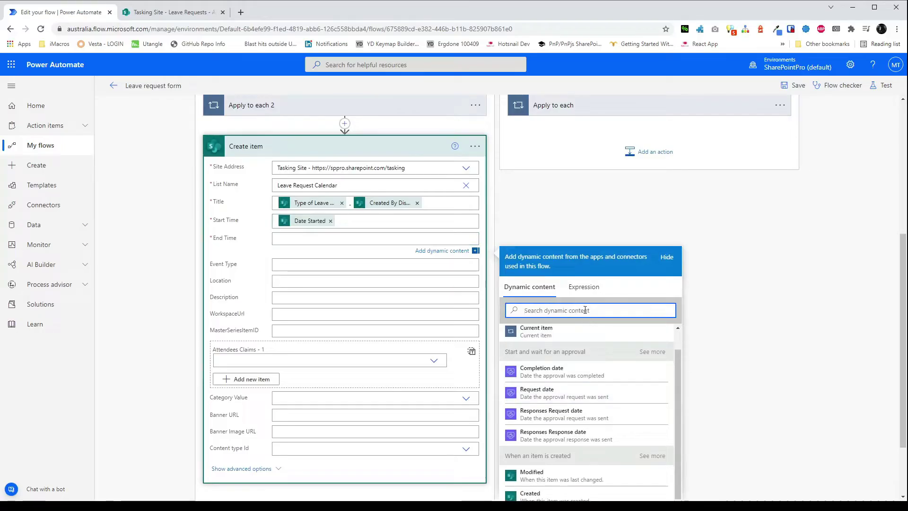
{"action": "type", "text": "date end"}
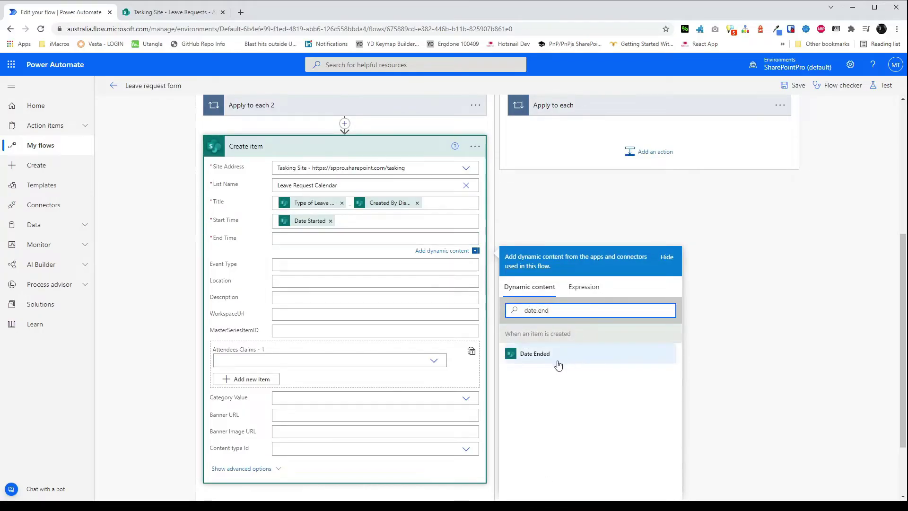
{"action": "left_click", "coordinate": [535, 353]}
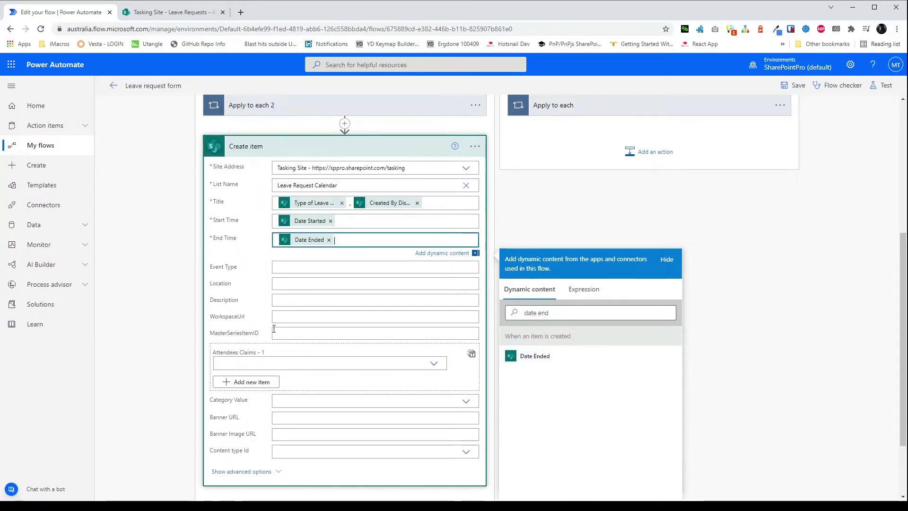
{"action": "scroll", "coordinate": [615, 246], "scroll_direction": "up", "scroll_amount": 2}
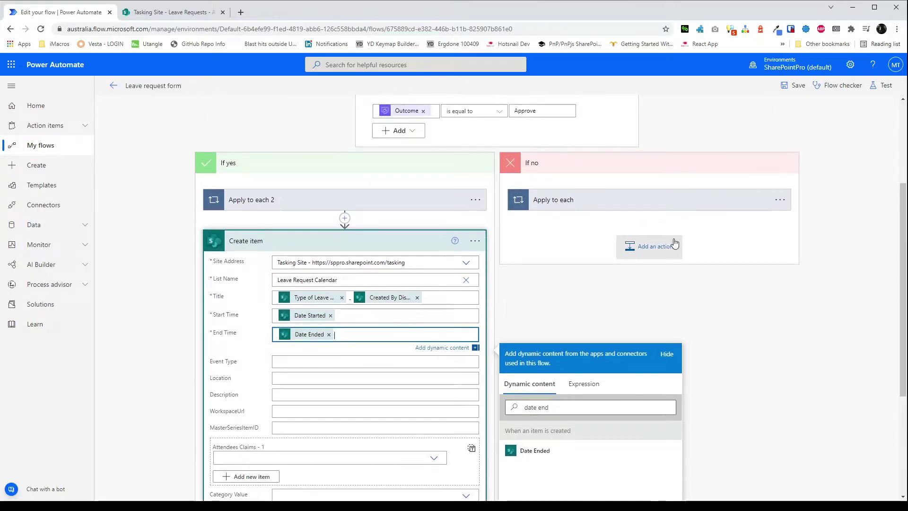
Save the Leave request form flow and start a manual test run.
{"action": "left_click", "coordinate": [785, 88]}
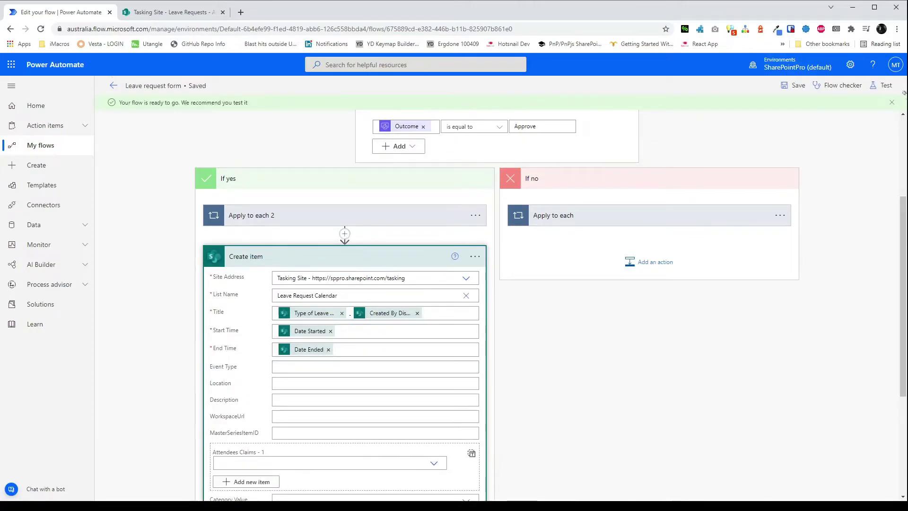
{"action": "left_click", "coordinate": [882, 88]}
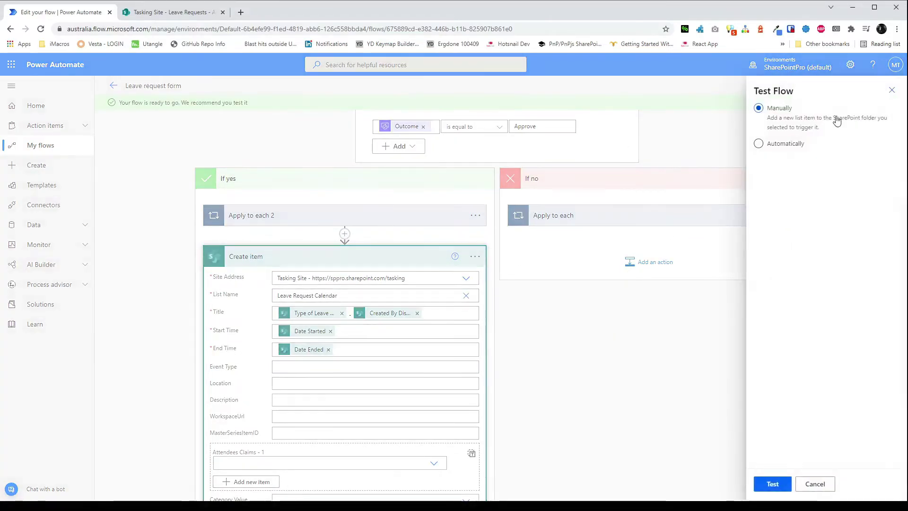
{"action": "left_click", "coordinate": [773, 484]}
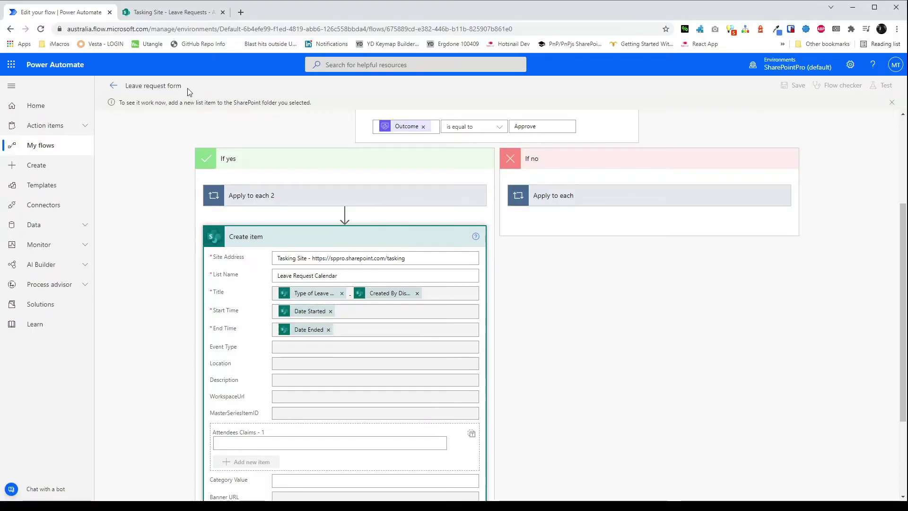
Submit a new Annual Leave request from 01/11/2021 to 06/11/2021 in Leave Requests.
{"action": "left_click", "coordinate": [169, 14]}
{"action": "left_click", "coordinate": [165, 156]}
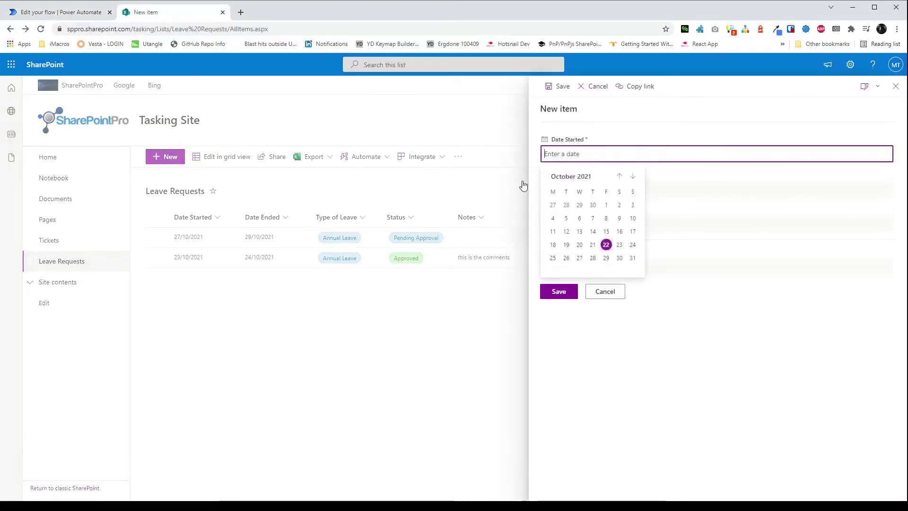
{"action": "left_click", "coordinate": [632, 177]}
{"action": "left_click", "coordinate": [552, 205]}
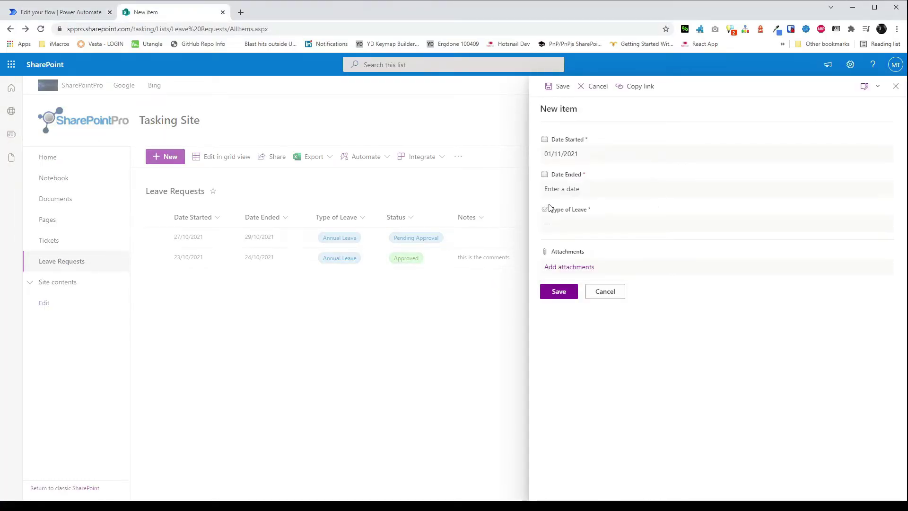
{"action": "left_click", "coordinate": [591, 188]}
{"action": "left_click", "coordinate": [632, 211]}
{"action": "left_click", "coordinate": [619, 240]}
{"action": "left_click", "coordinate": [608, 223]}
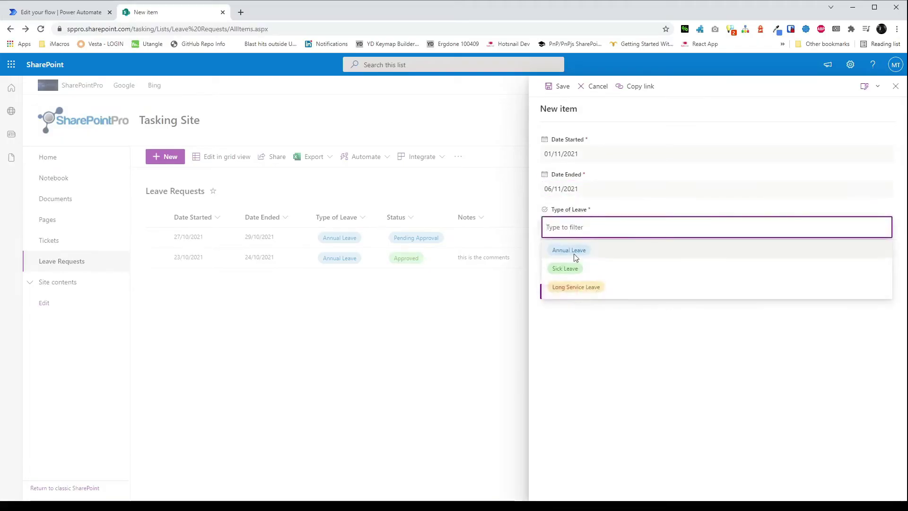
{"action": "left_click", "coordinate": [573, 249]}
{"action": "left_click", "coordinate": [558, 291]}
{"action": "left_click", "coordinate": [60, 12]}
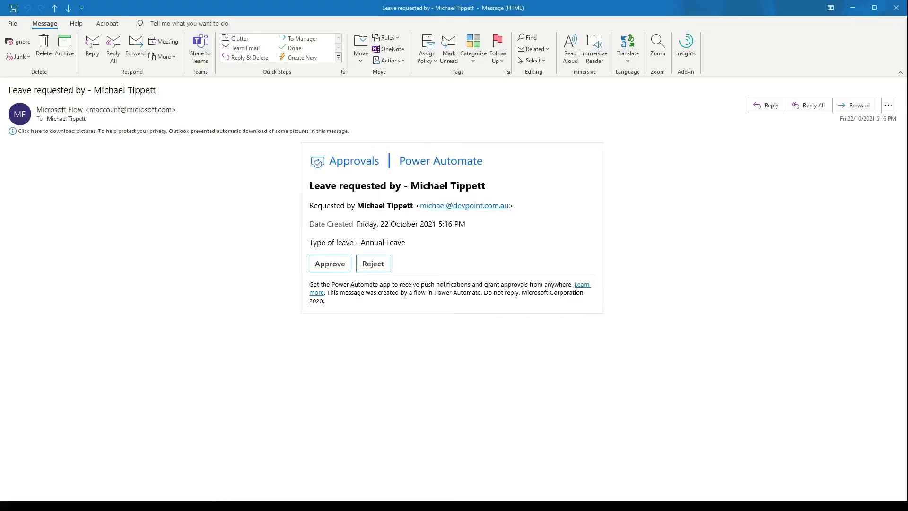
Approve the leave request email with the comment 'Have a good holiday' and submit.
{"action": "left_click", "coordinate": [330, 263]}
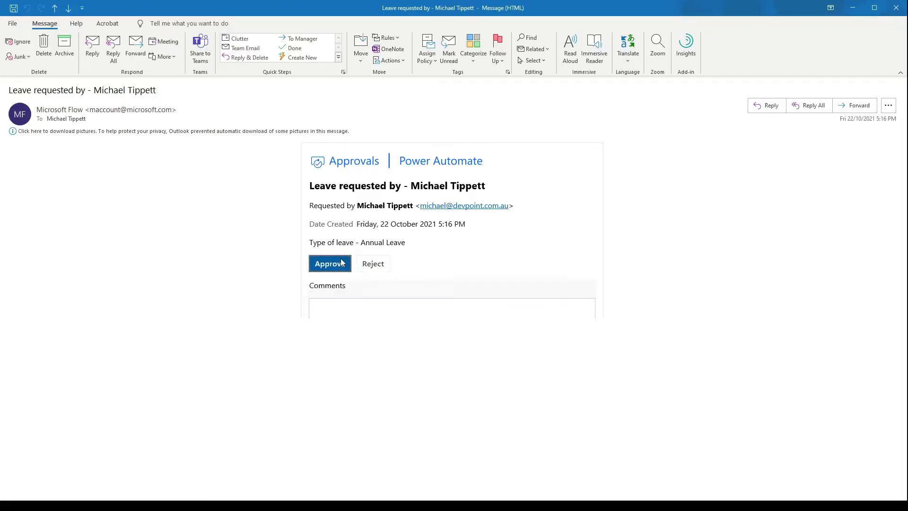
{"action": "left_click", "coordinate": [361, 323]}
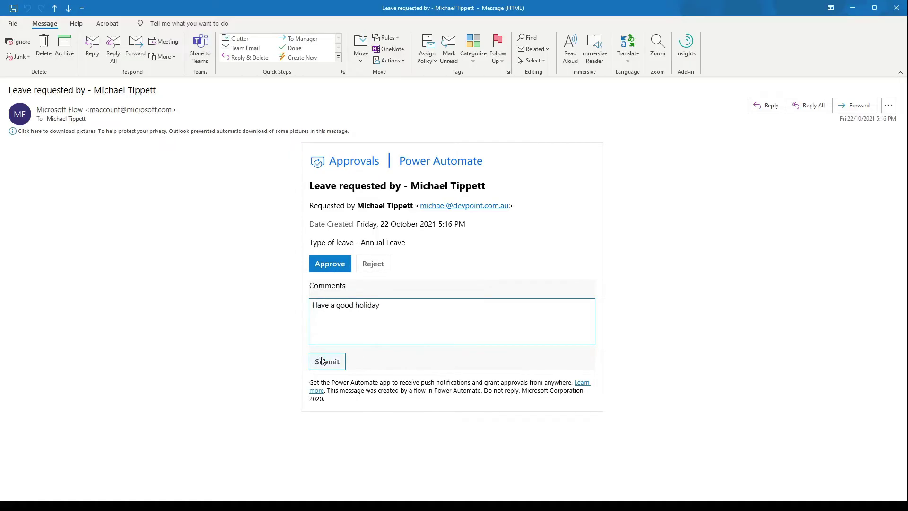
{"action": "left_click", "coordinate": [322, 361]}
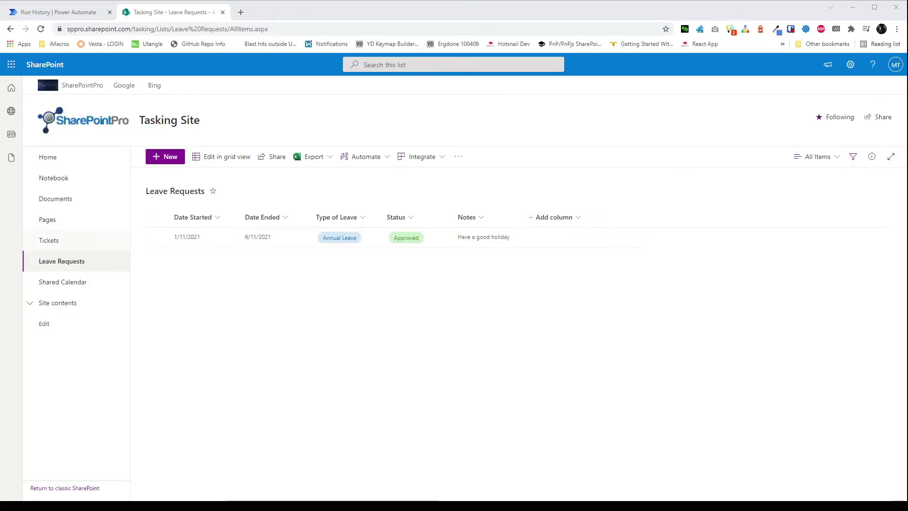
Open the Leave Request Calendar at November 2021 to view the 1–6 November Annual Leave event.
{"action": "left_click", "coordinate": [77, 282]}
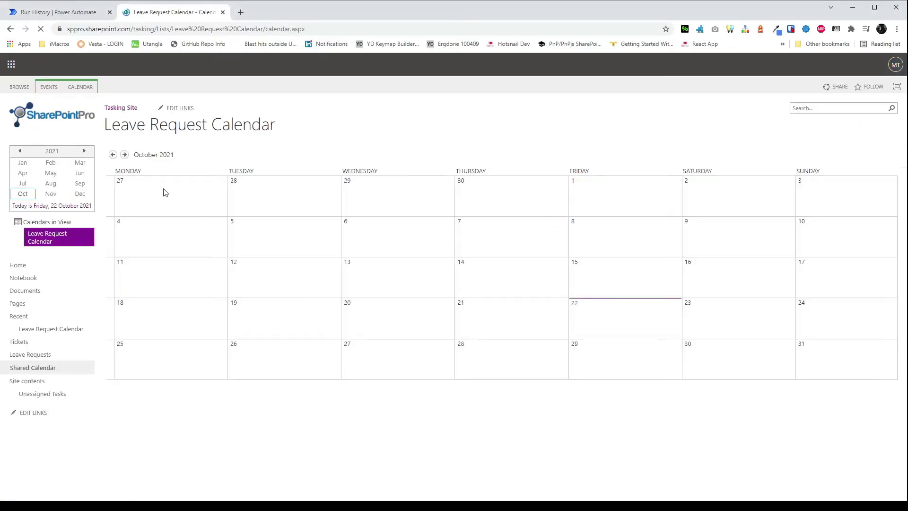
{"action": "left_click", "coordinate": [125, 155]}
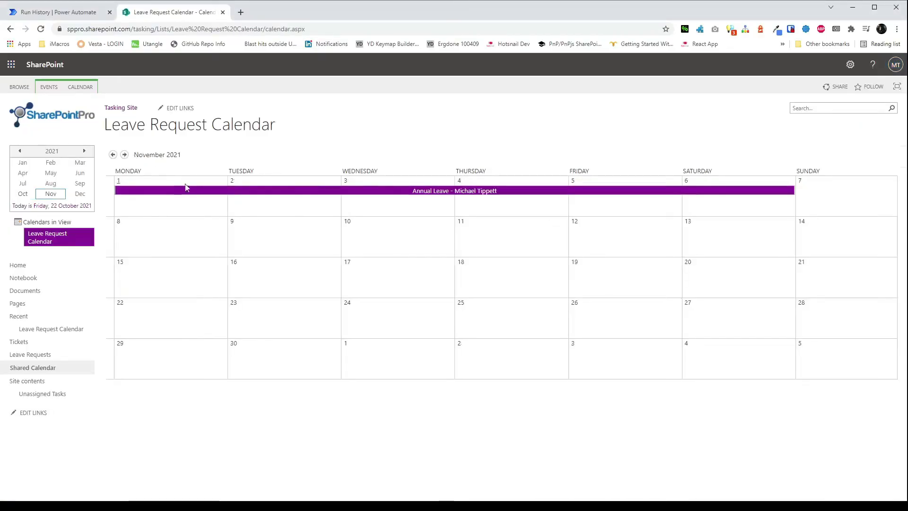